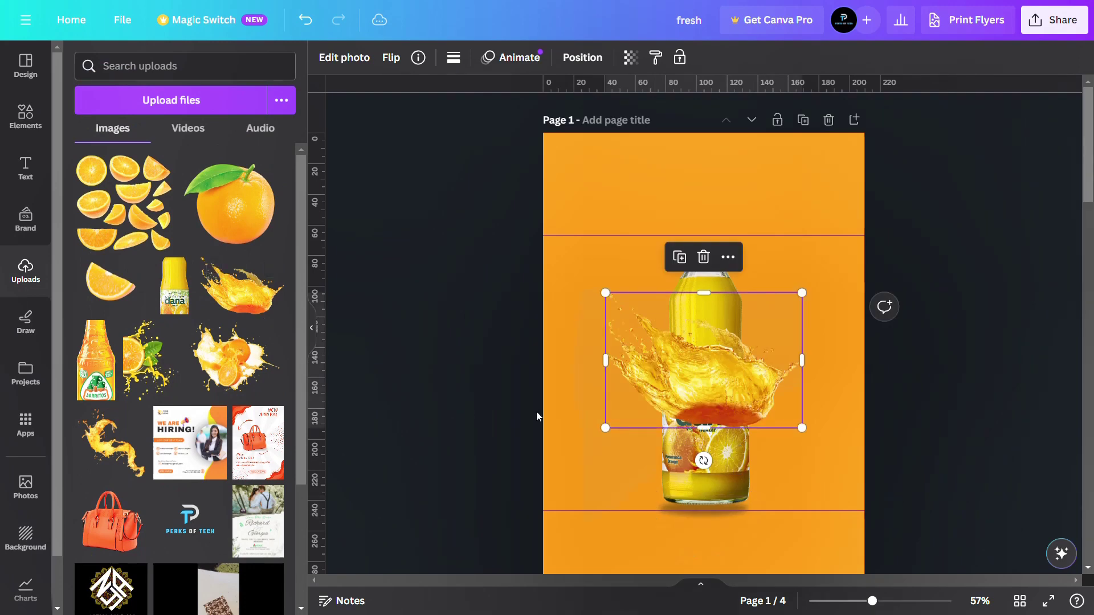
- Flip the juice splash horizontally, rotate it about a quarter turn, and place it beside the bottle's lower left side
{"action": "left_click", "coordinate": [391, 57]}
{"action": "left_click", "coordinate": [438, 95]}
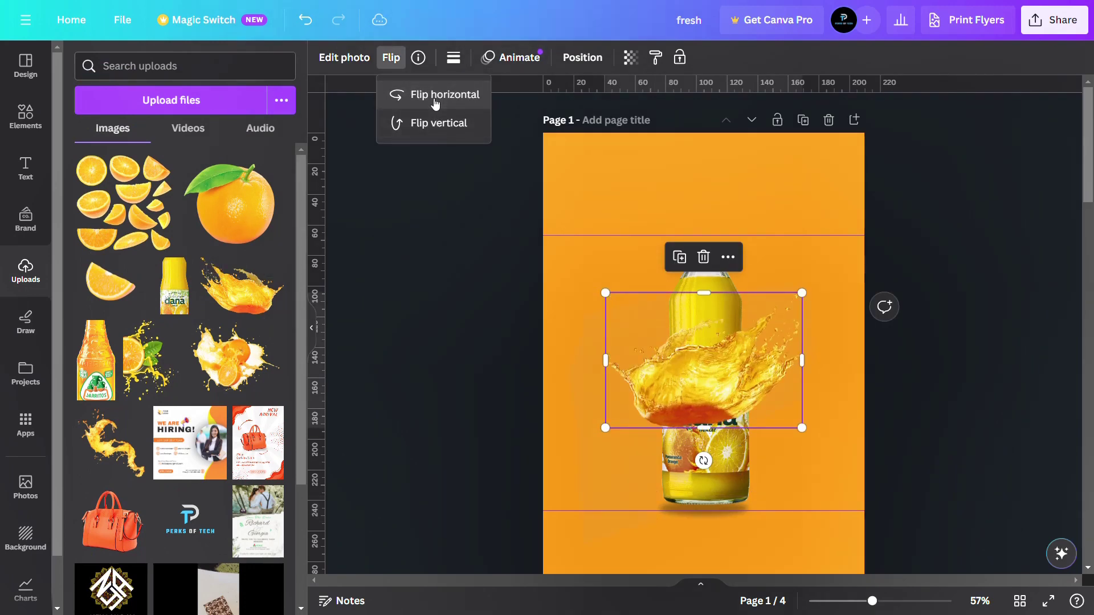
{"action": "left_click_drag", "start_coordinate": [704, 461], "coordinate": [639, 426]}
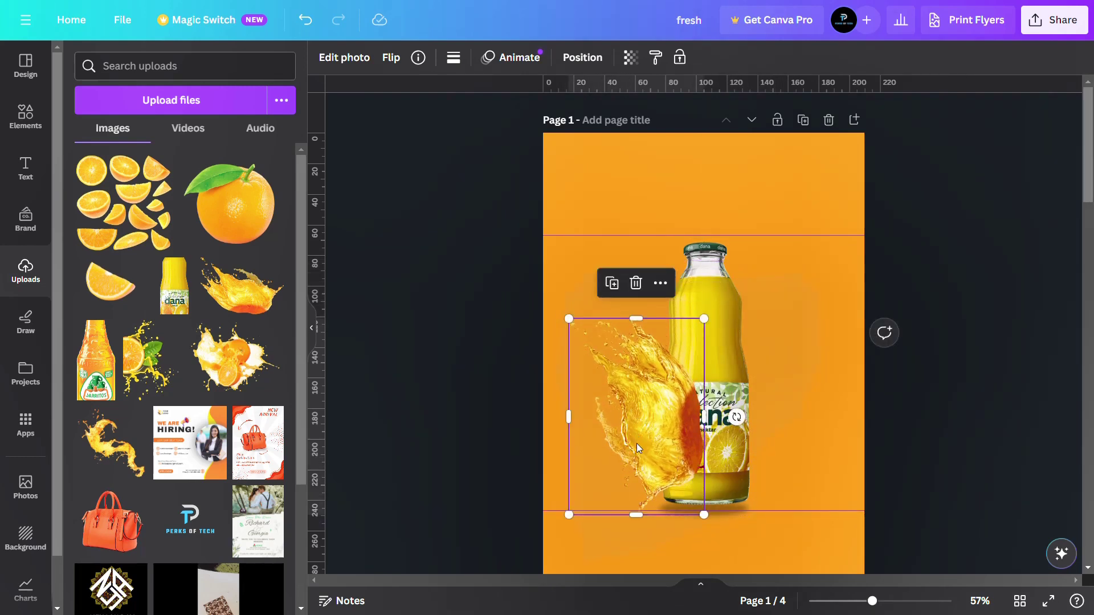
- Duplicate the splash, apply a horizontal and a vertical flip to the copy, and place it on the bottle's right side
{"action": "key", "text": "ctrl+d"}
{"action": "left_click", "coordinate": [391, 58]}
{"action": "left_click", "coordinate": [415, 102]}
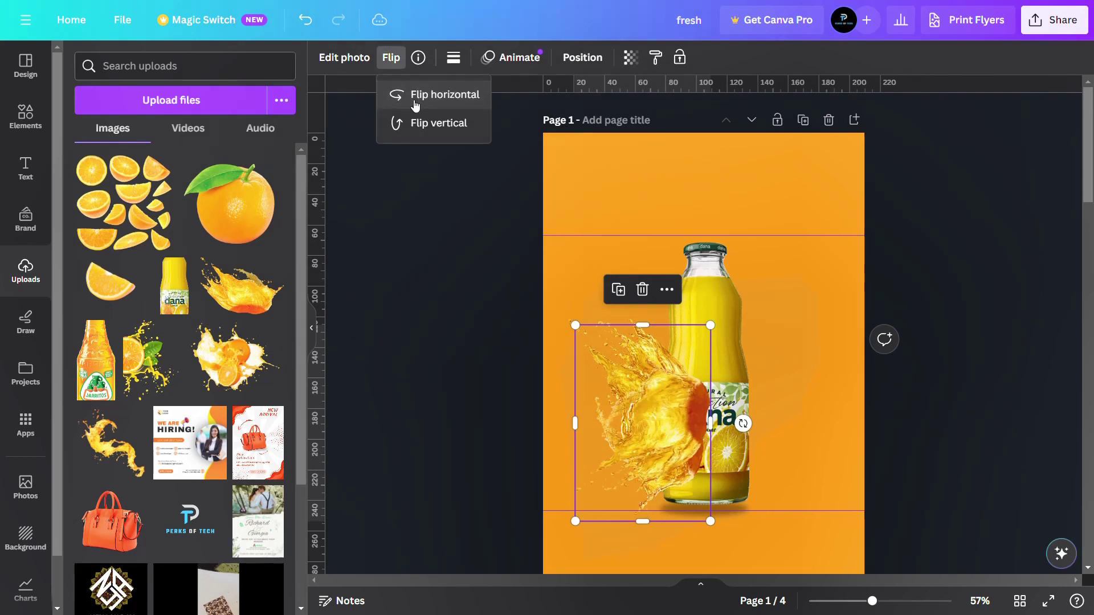
{"action": "left_click", "coordinate": [410, 124]}
{"action": "left_click_drag", "start_coordinate": [631, 452], "coordinate": [730, 418]}
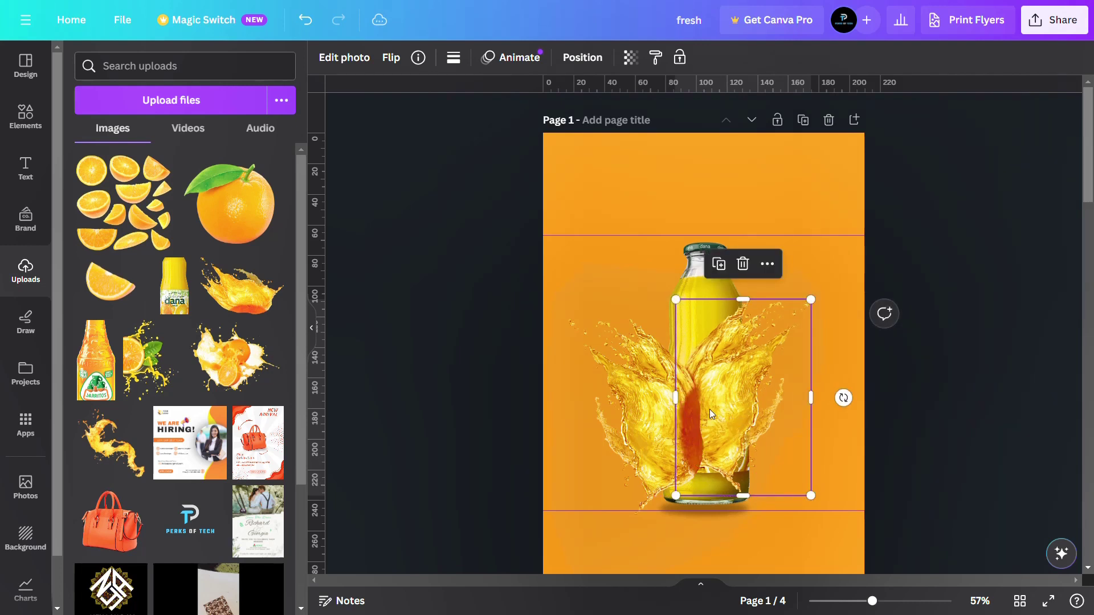
- Send the right and left juice splashes backward so they sit behind the bottle
{"action": "key", "text": "ctrl+["}
{"action": "left_click", "coordinate": [665, 435]}
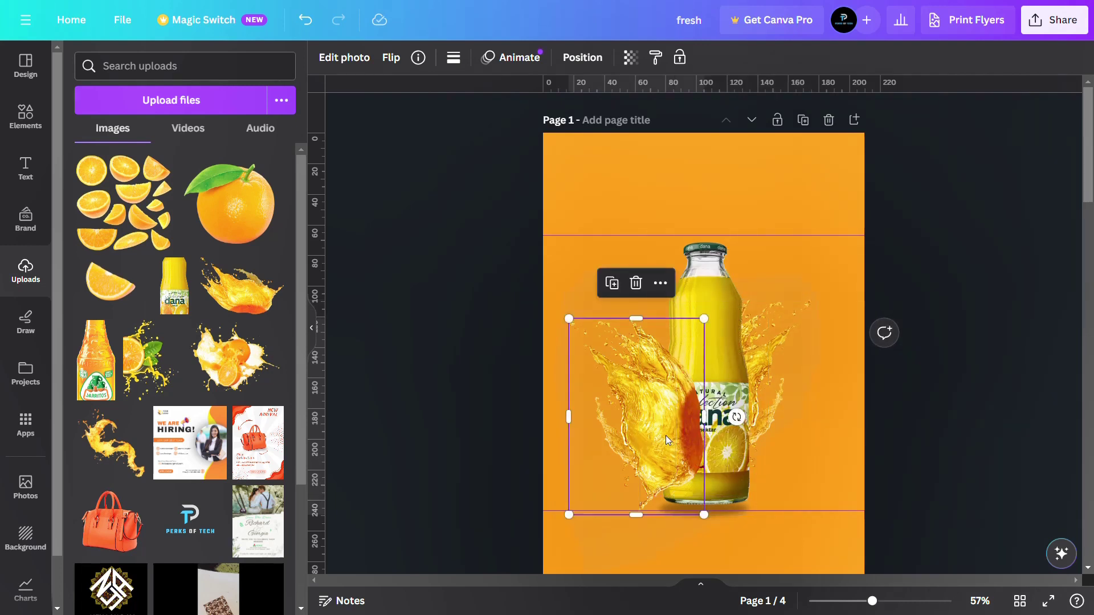
{"action": "key", "text": "ctrl+["}
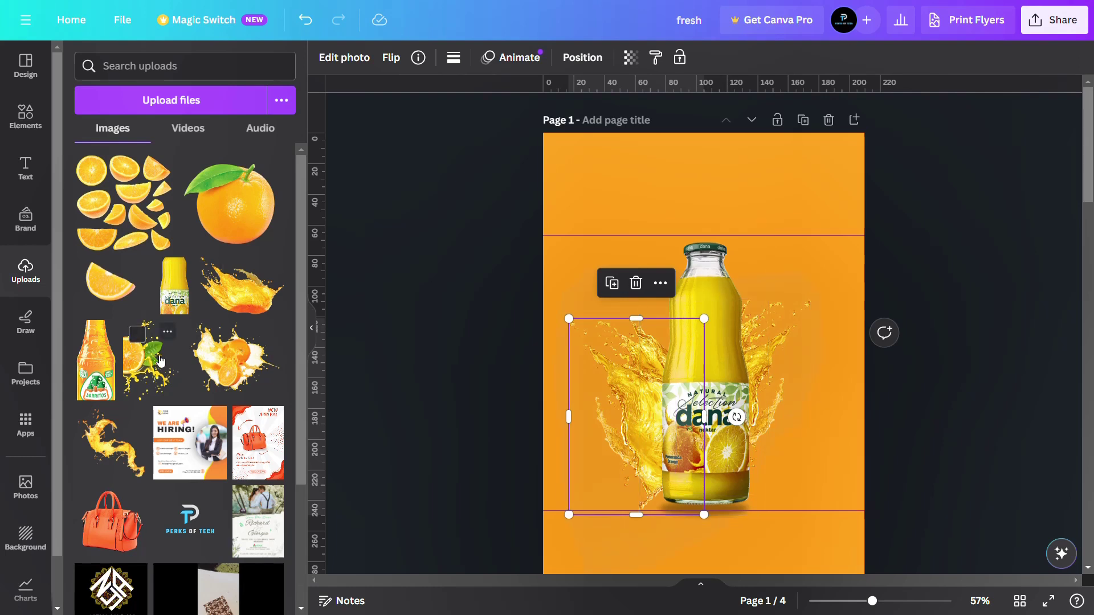
- Place the uploaded orange slice with green leaves behind the bottle's lower right side
{"action": "left_click_drag", "start_coordinate": [133, 365], "coordinate": [789, 427]}
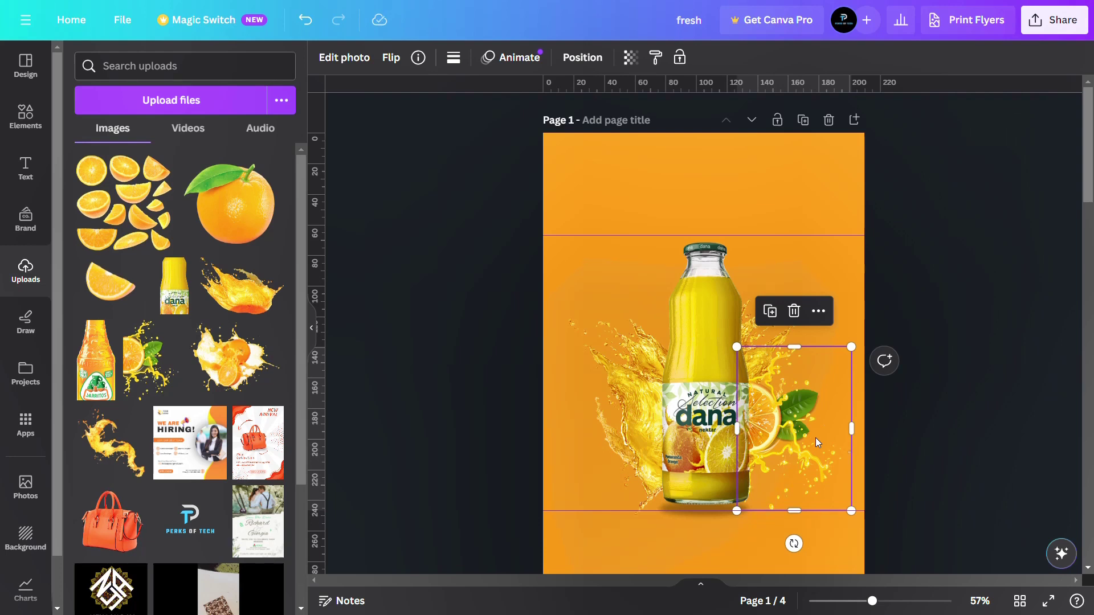
{"action": "left_click", "coordinate": [471, 430]}
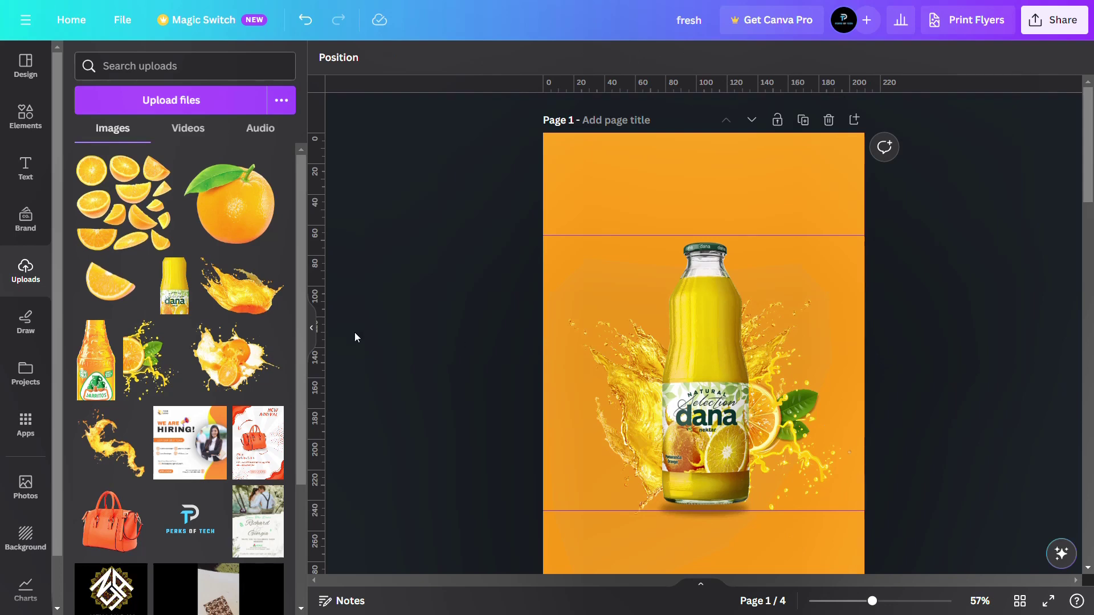
- Add a heading with the text "NATURAL" in capitals to page 1
{"action": "left_click", "coordinate": [23, 130]}
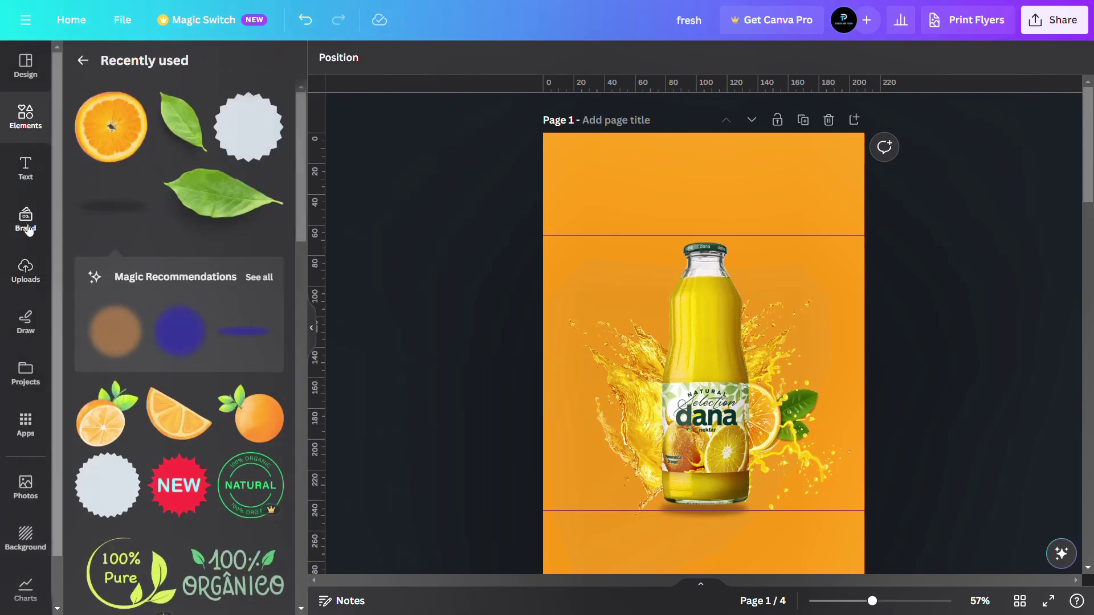
{"action": "left_click", "coordinate": [43, 189]}
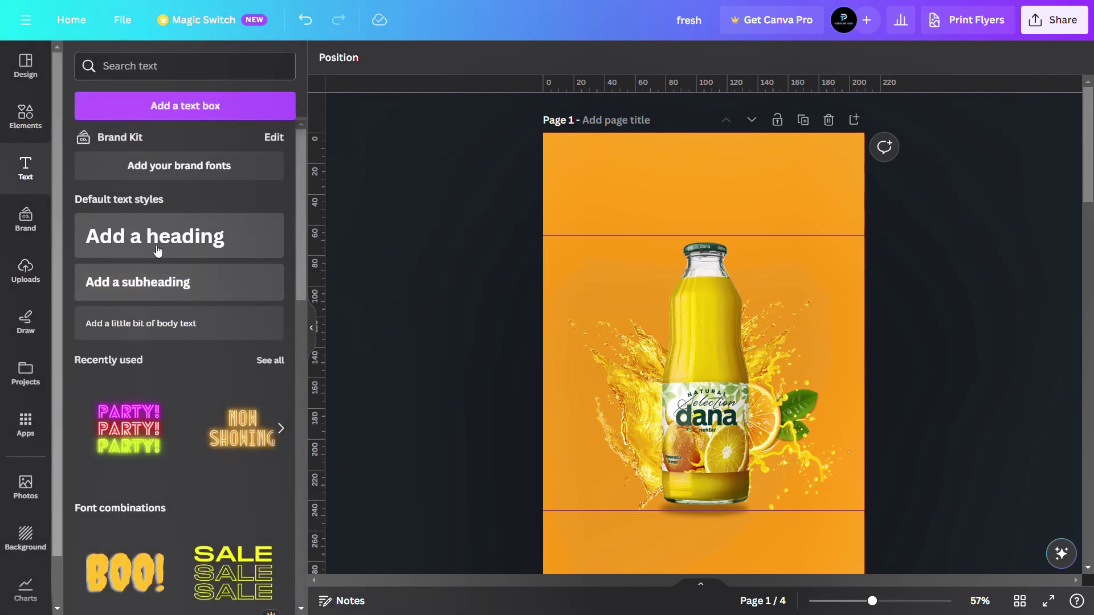
{"action": "left_click", "coordinate": [171, 236]}
{"action": "key", "text": "BackSpace"}
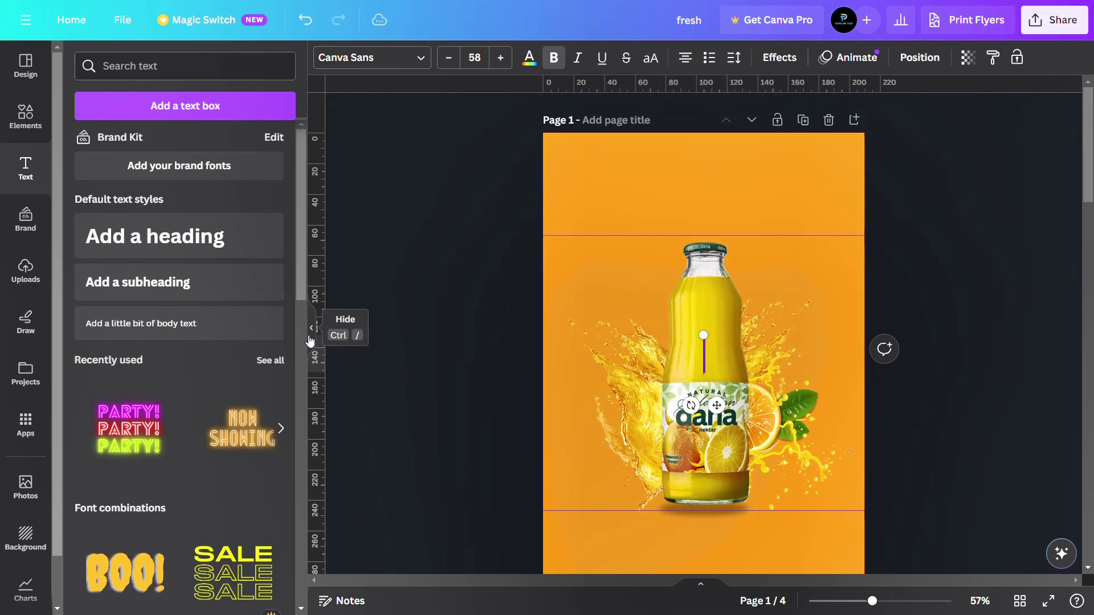
{"action": "type", "text": "na"}
{"action": "key", "text": "BackSpace"}
{"action": "key", "text": "BackSpace"}
{"action": "type", "text": "NA"}
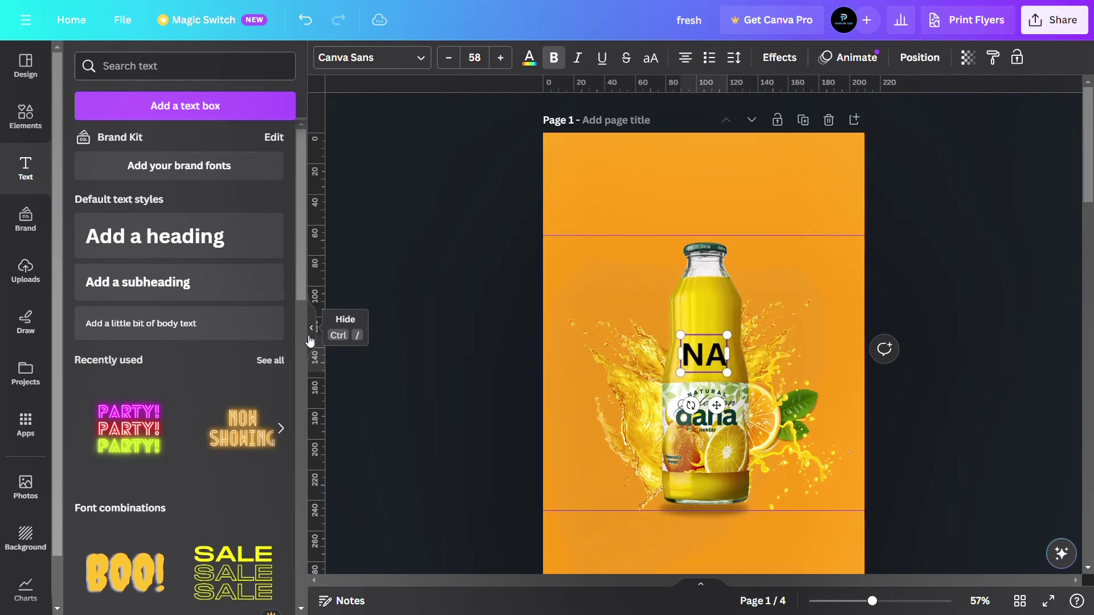
{"action": "type", "text": "TURAL"}
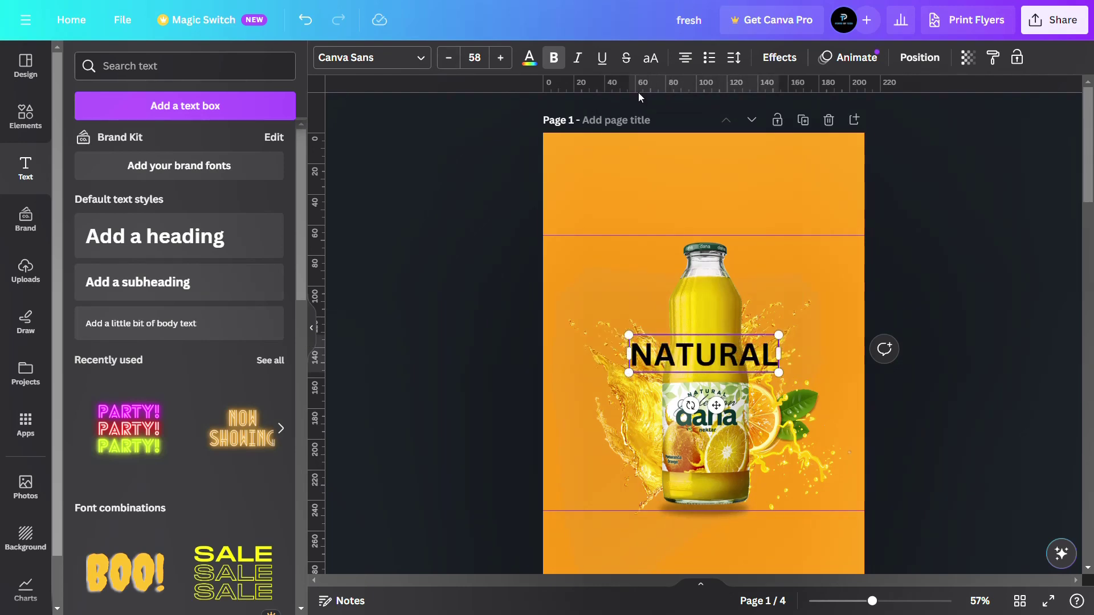
- Curve the NATURAL heading with a curve value of 68 and set its letter spacing to 136
{"action": "left_click", "coordinate": [778, 57]}
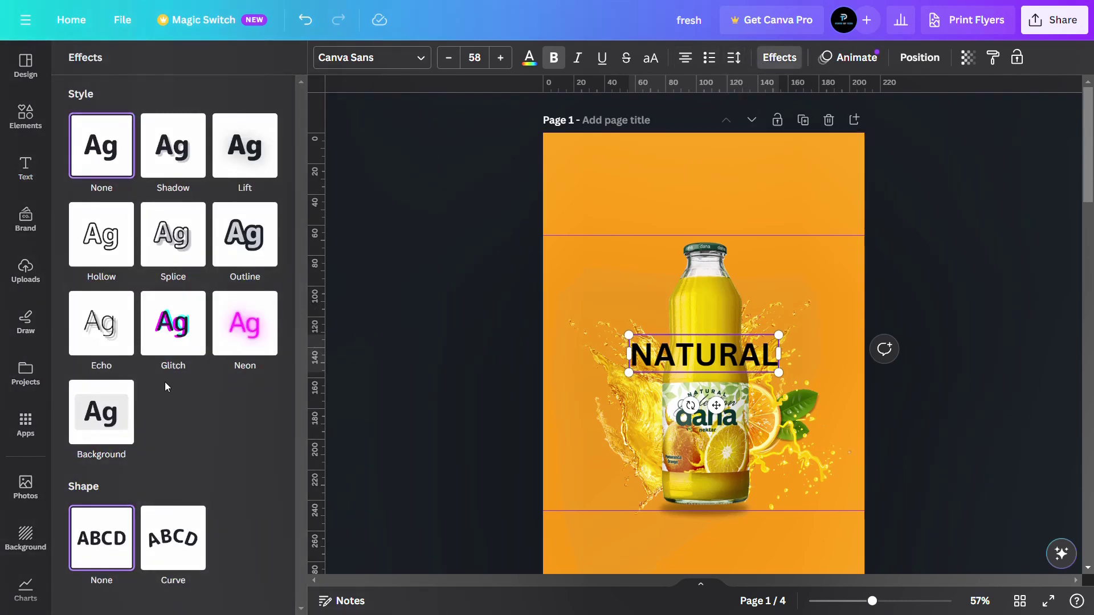
{"action": "left_click", "coordinate": [173, 538]}
{"action": "left_click_drag", "start_coordinate": [173, 595], "coordinate": [245, 598]}
{"action": "left_click", "coordinate": [734, 57]}
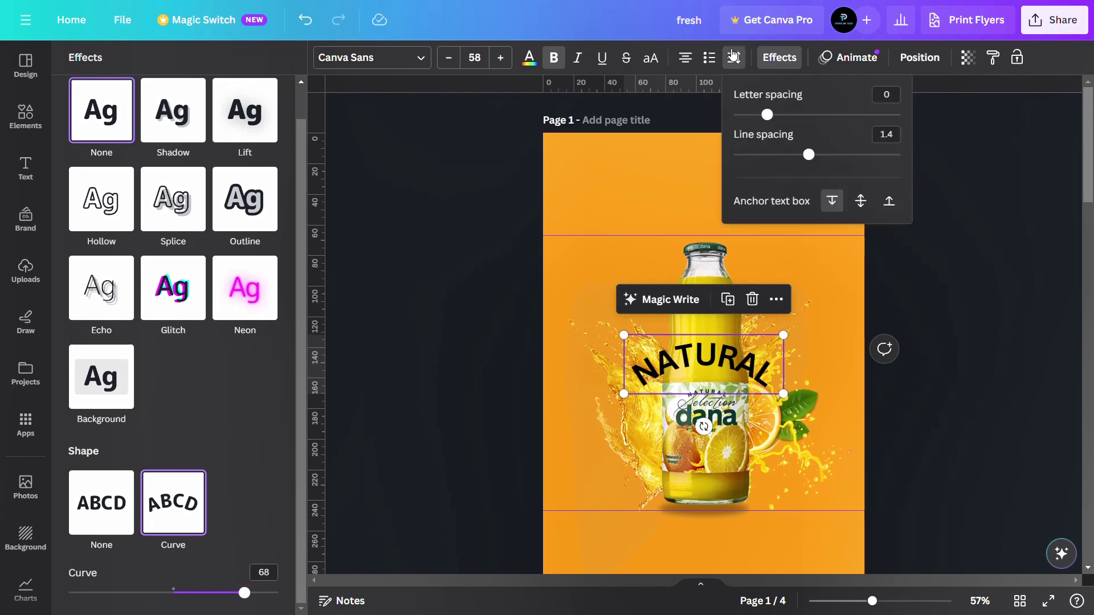
{"action": "left_click_drag", "start_coordinate": [774, 115], "coordinate": [788, 114]}
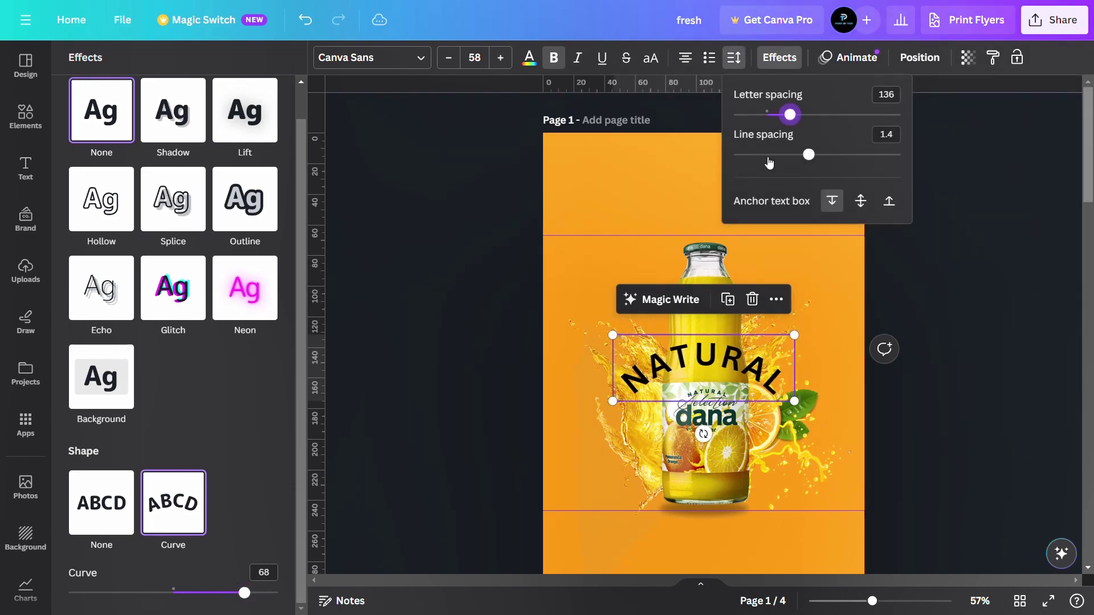
{"action": "left_click", "coordinate": [389, 392]}
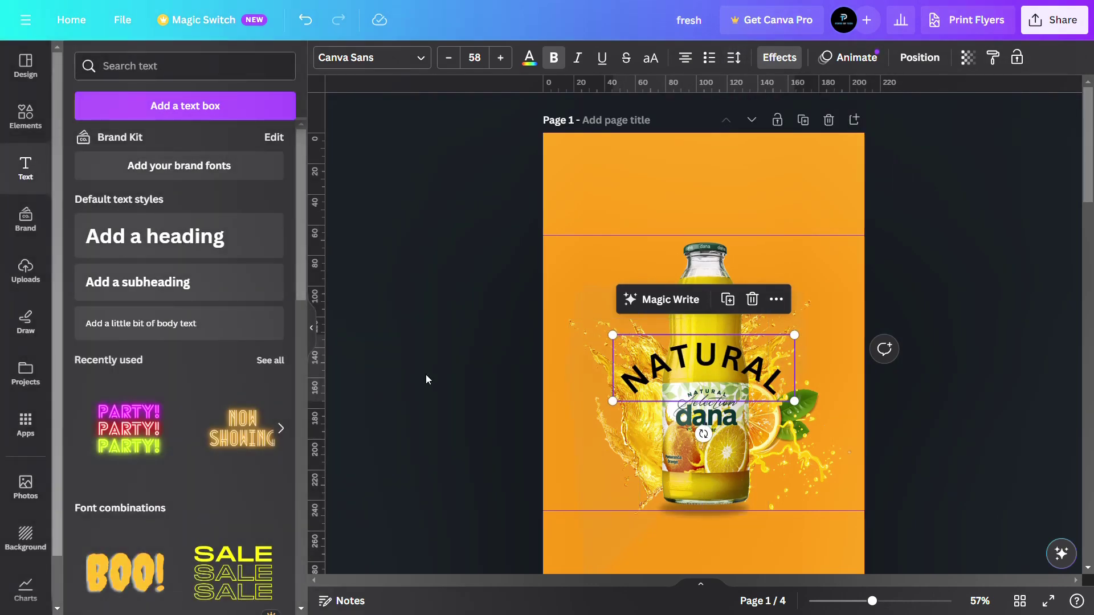
- Place the NATURAL heading at the page's upper edge, reduced to font size 38 and centred horizontally on the page
{"action": "left_click_drag", "start_coordinate": [658, 377], "coordinate": [674, 172]}
{"action": "left_click_drag", "start_coordinate": [448, 59], "coordinate": [449, 60]}
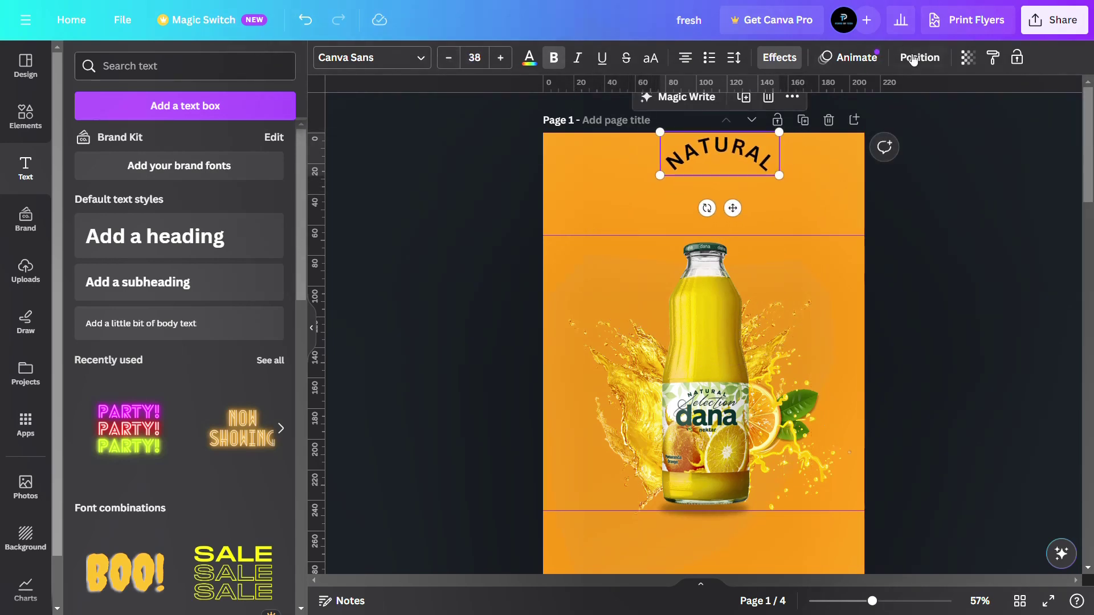
{"action": "left_click", "coordinate": [913, 59]}
{"action": "left_click", "coordinate": [222, 215]}
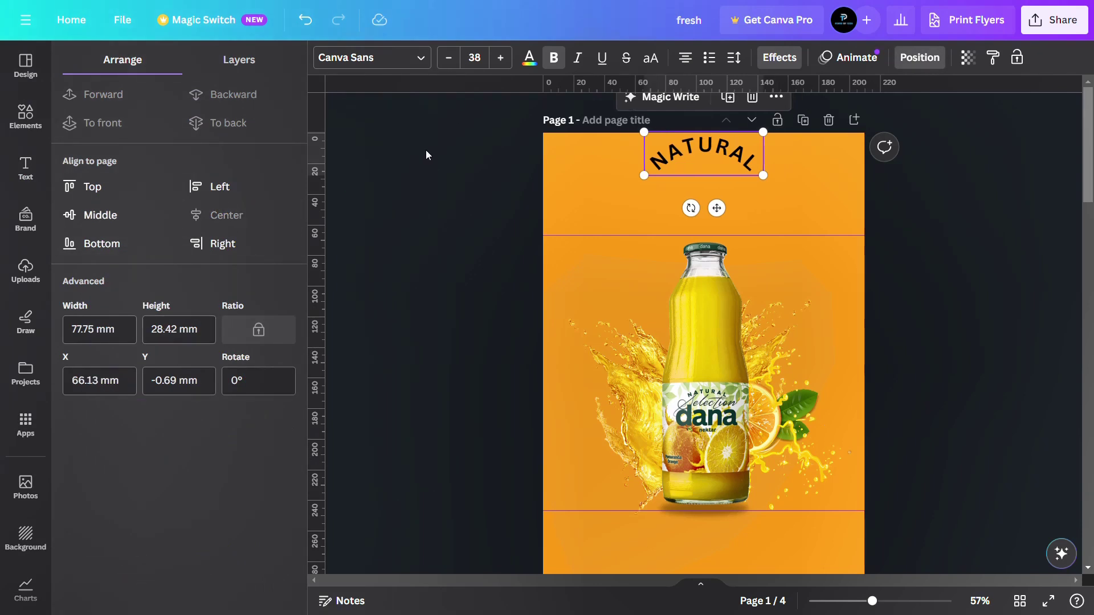
- Flatten the arc of the NATURAL heading by setting its curve value to 51
{"action": "left_click", "coordinate": [734, 57]}
{"action": "left_click", "coordinate": [779, 58]}
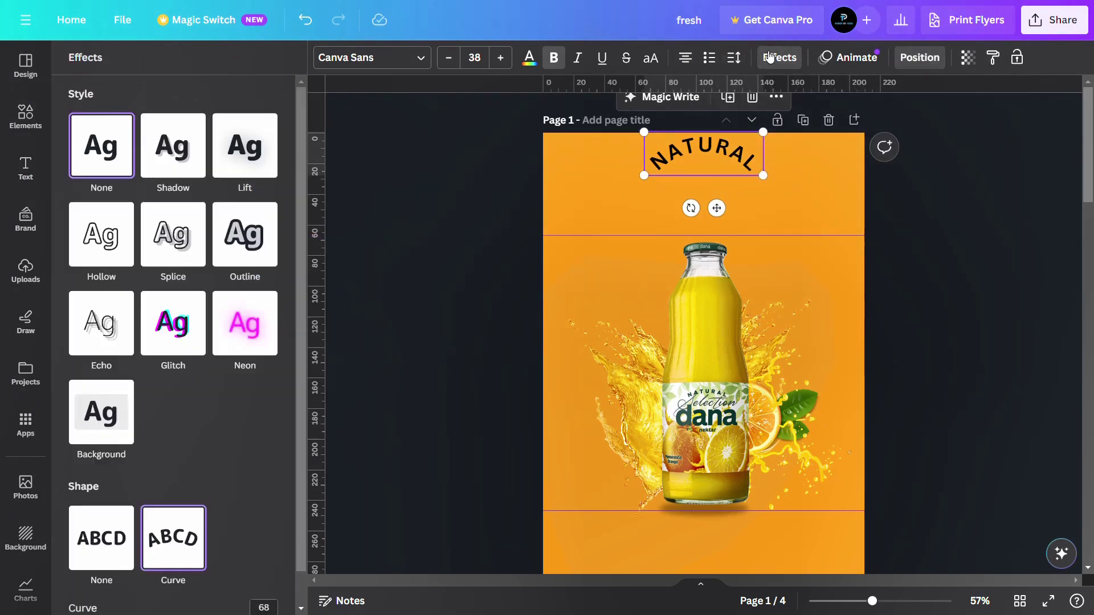
{"action": "scroll", "coordinate": [176, 540], "scroll_direction": "down", "scroll_amount": 1}
{"action": "left_click_drag", "start_coordinate": [223, 593], "coordinate": [227, 594]}
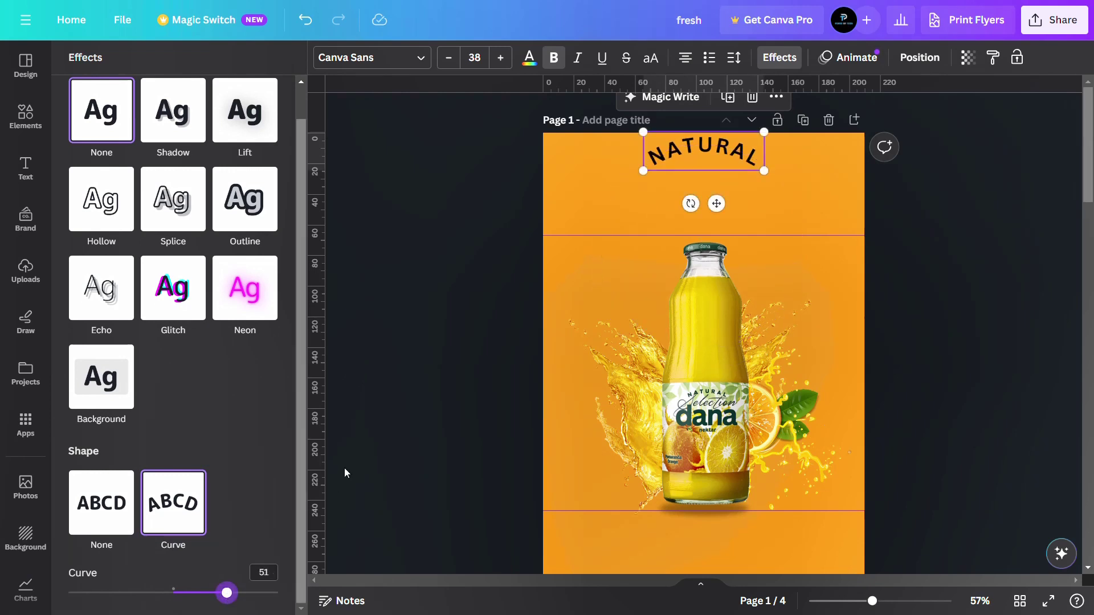
{"action": "left_click", "coordinate": [363, 418]}
- Recolour the NATURAL heading with the dark green from the document colours
{"action": "left_click", "coordinate": [646, 153]}
{"action": "left_click", "coordinate": [528, 57]}
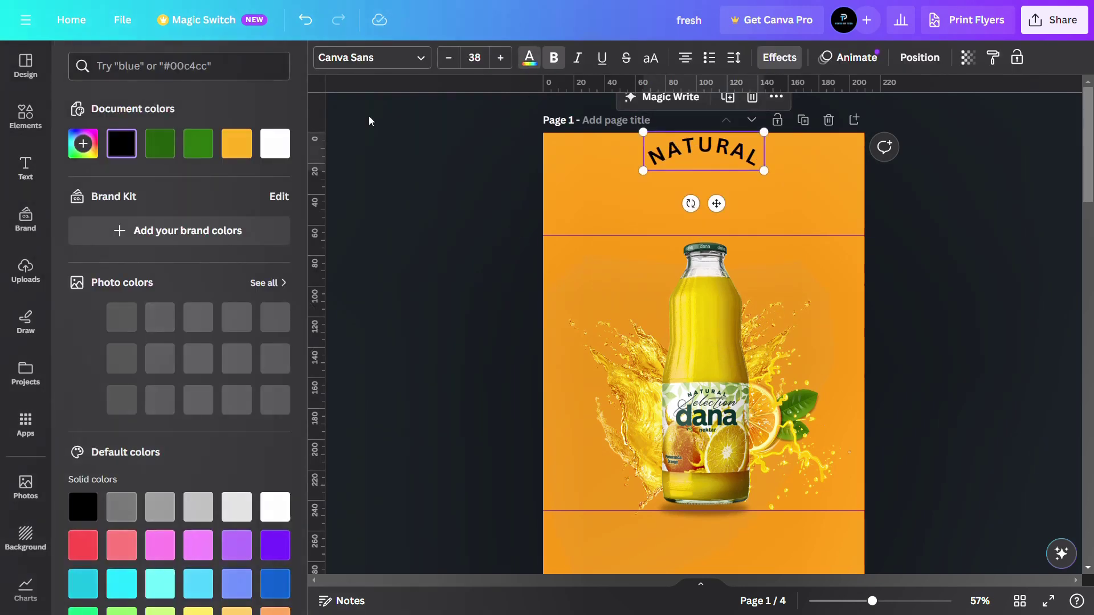
{"action": "left_click", "coordinate": [187, 146]}
{"action": "left_click", "coordinate": [165, 148]}
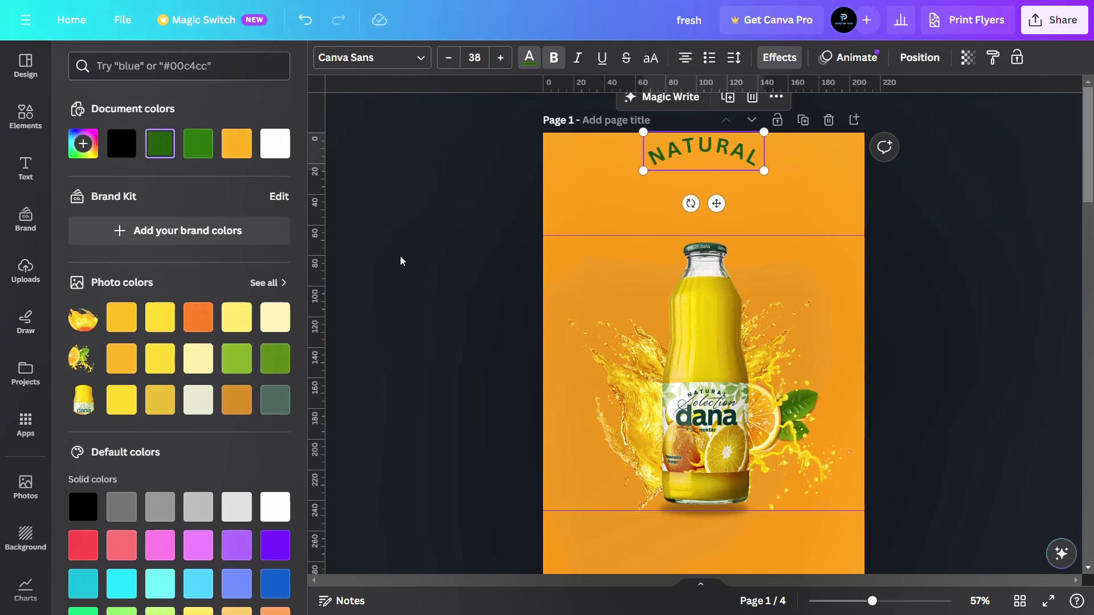
- Set the NATURAL heading's font size to 28
{"action": "left_click", "coordinate": [356, 63]}
{"action": "left_click", "coordinate": [475, 57]}
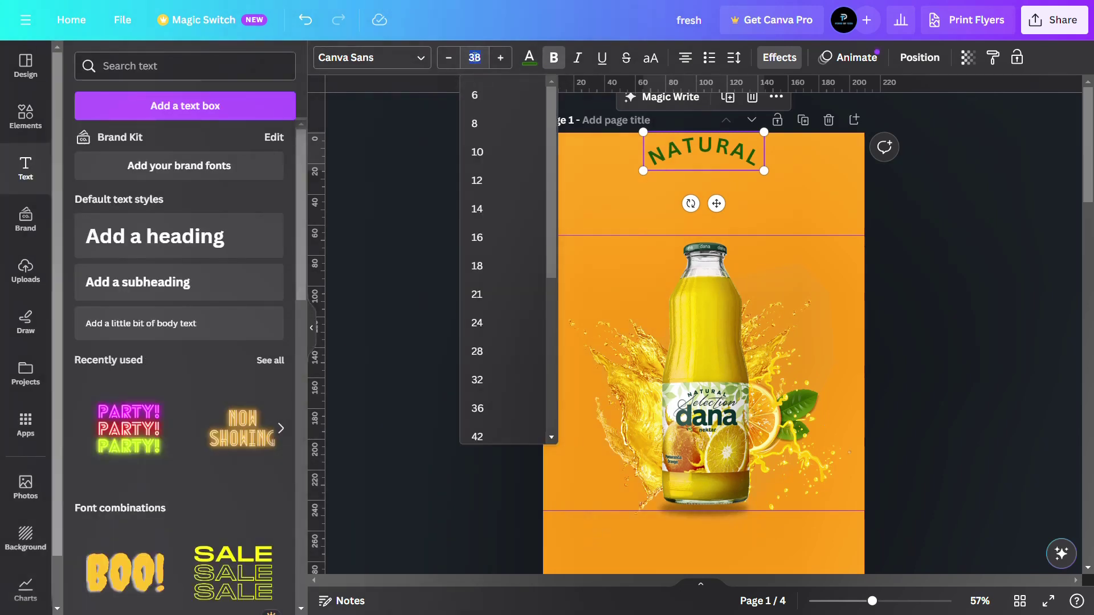
{"action": "type", "text": "28"}
{"action": "left_click", "coordinate": [423, 199]}
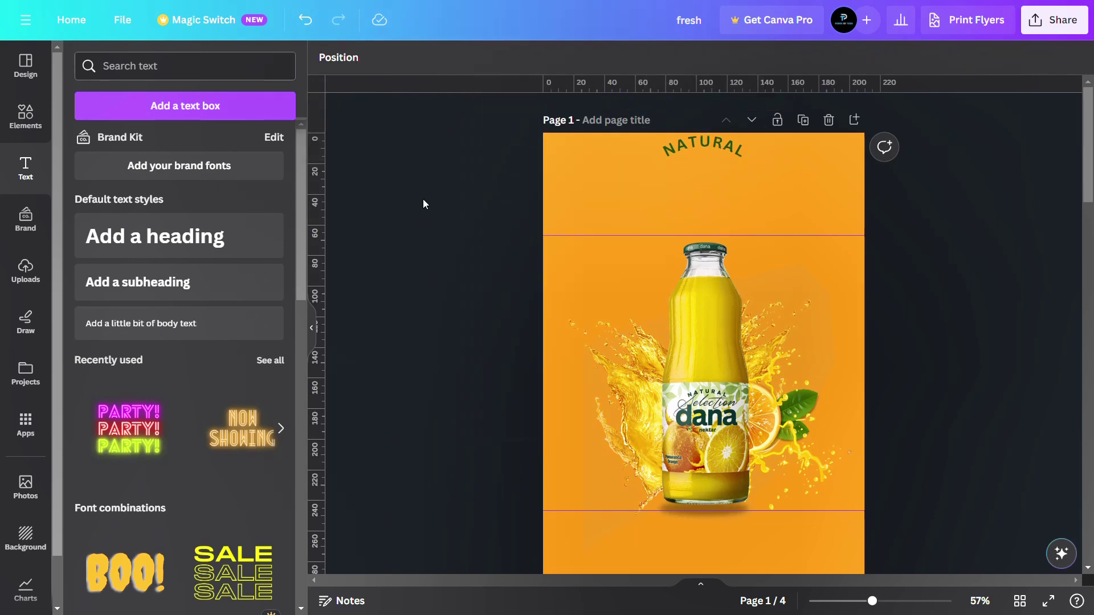
- Add a second heading with the text "FRESH" and place it just below NATURAL
{"action": "left_click", "coordinate": [131, 238]}
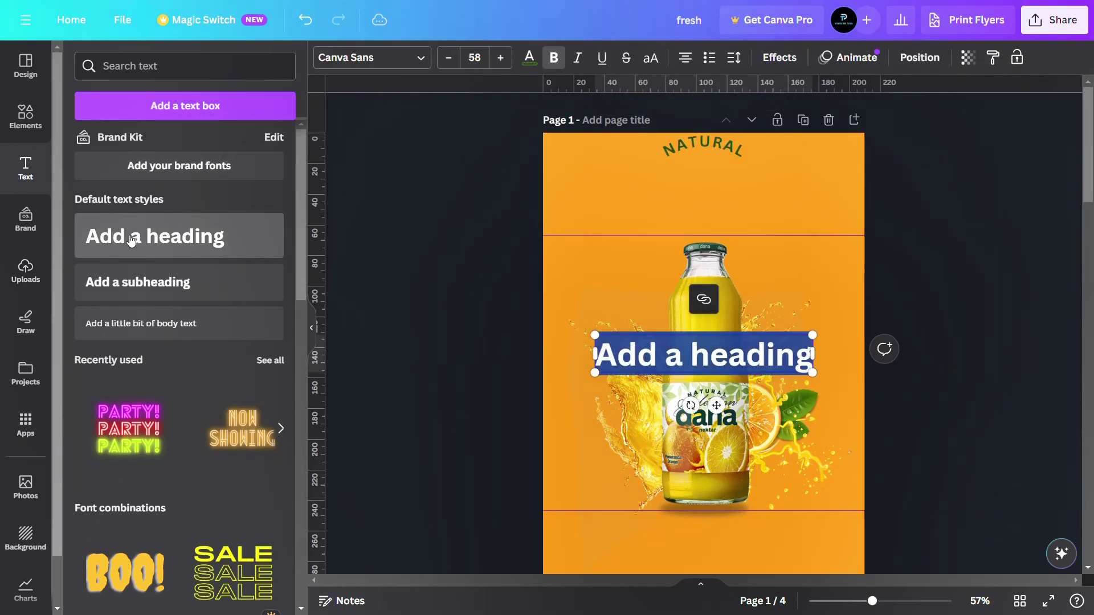
{"action": "type", "text": "FRESH"}
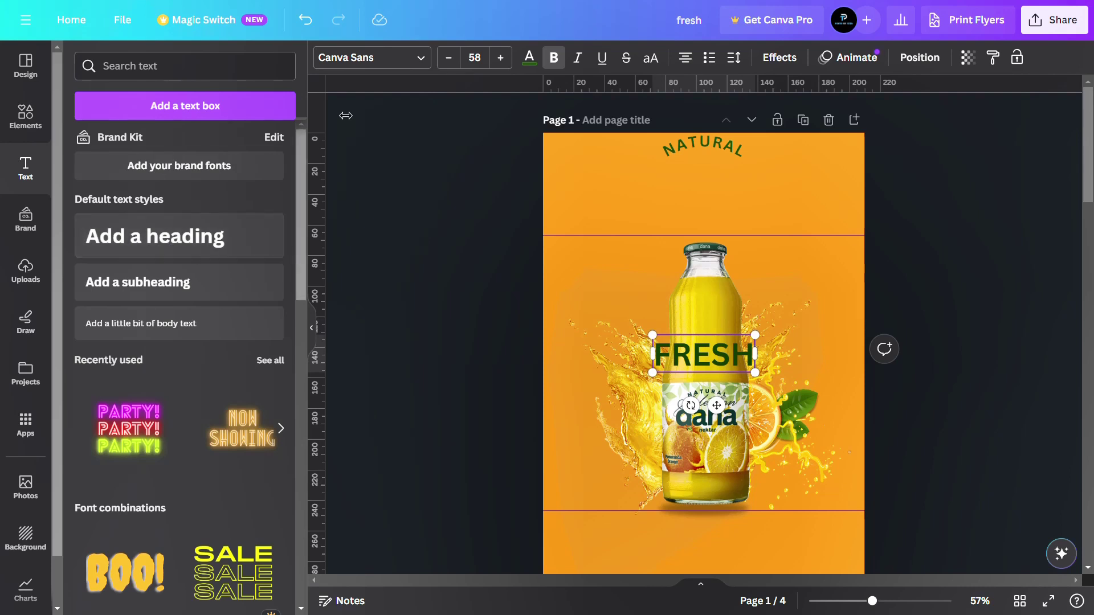
{"action": "left_click_drag", "start_coordinate": [702, 354], "coordinate": [701, 184]}
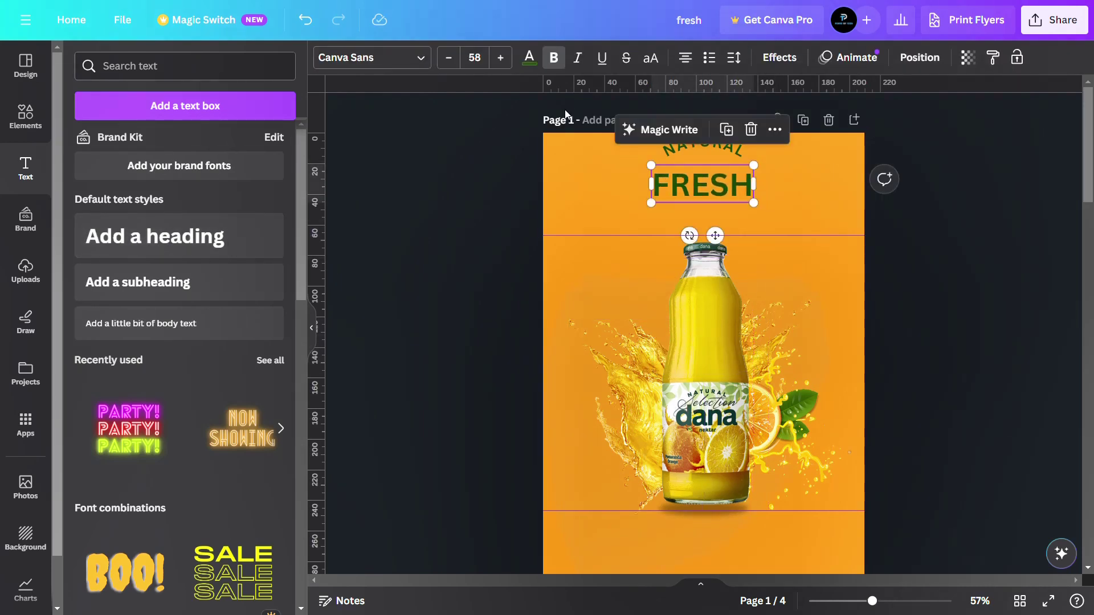
- Colour the FRESH heading white and set its font to Archive
{"action": "left_click", "coordinate": [529, 57]}
{"action": "left_click", "coordinate": [237, 143]}
{"action": "left_click", "coordinate": [372, 57]}
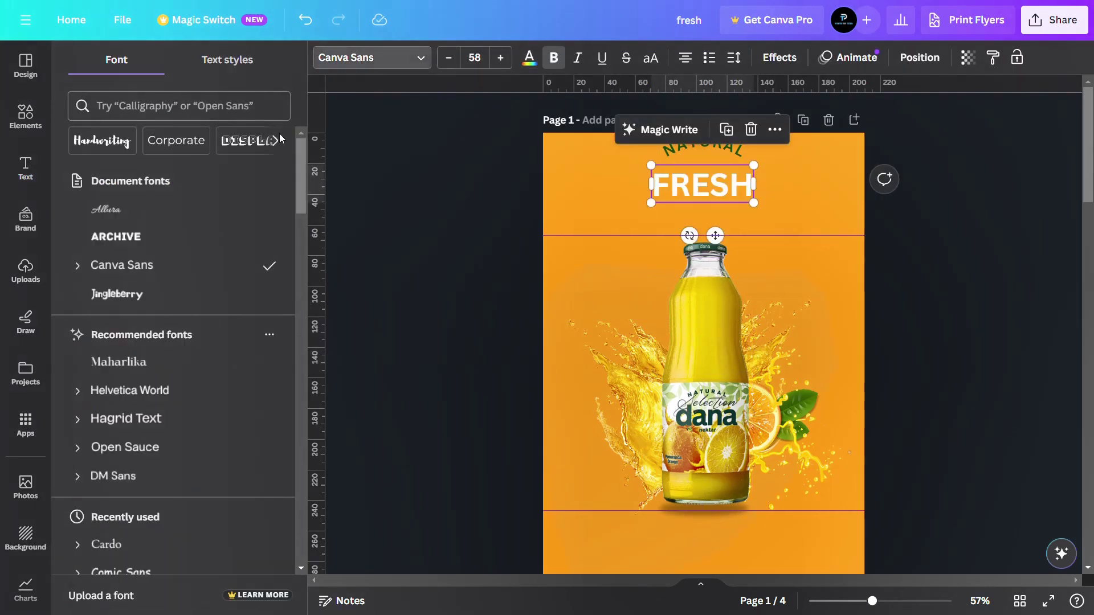
{"action": "left_click", "coordinate": [192, 245]}
- Widen the letter spacing of the FRESH heading slightly
{"action": "left_click", "coordinate": [733, 57]}
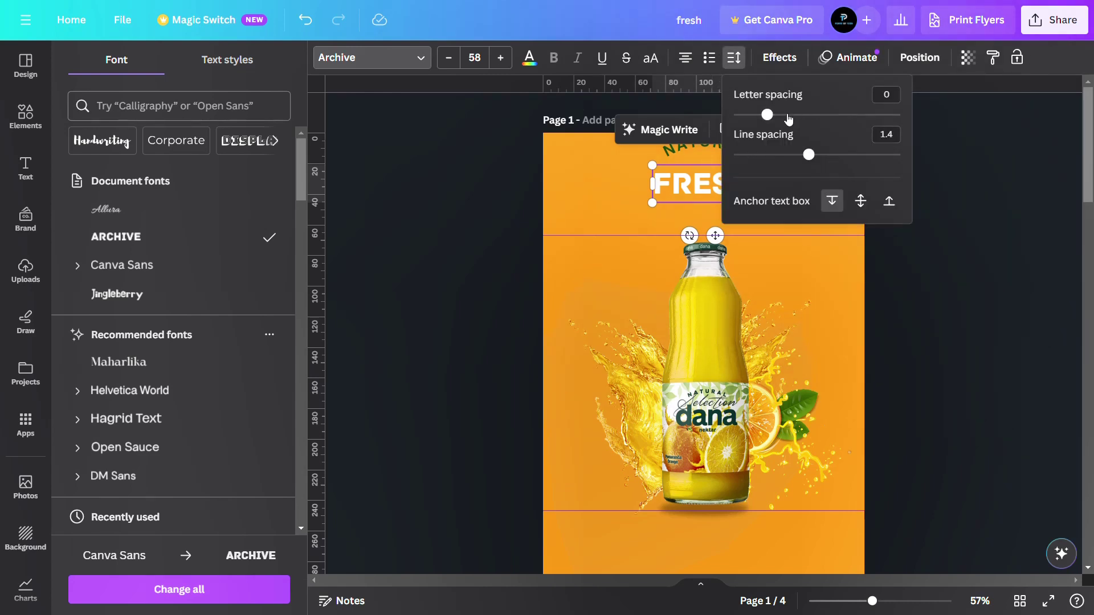
{"action": "left_click", "coordinate": [788, 115]}
{"action": "left_click", "coordinate": [491, 207]}
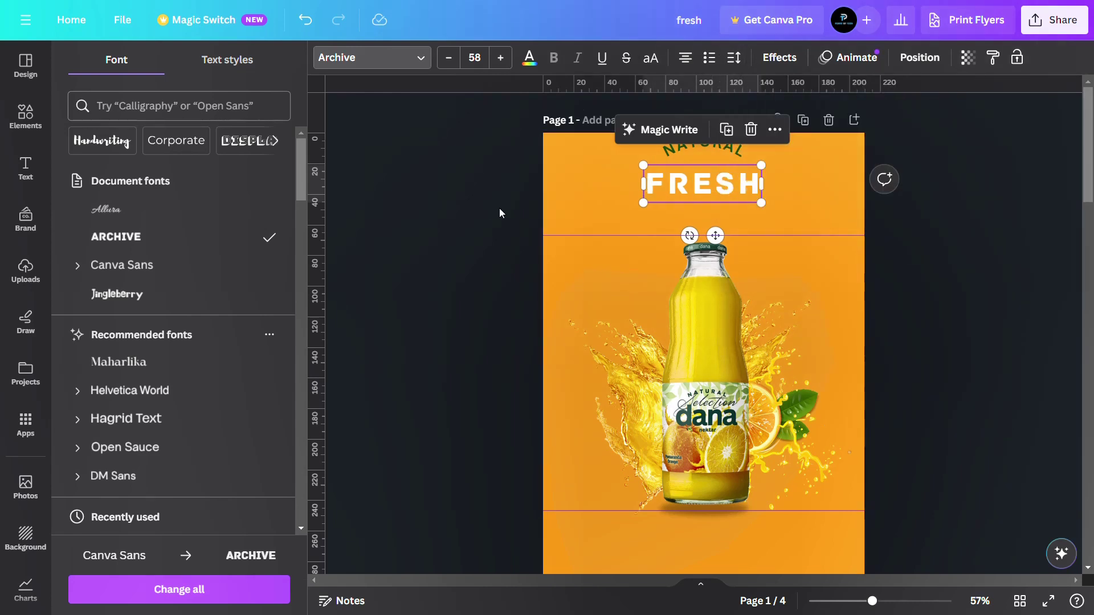
{"action": "left_click", "coordinate": [514, 235]}
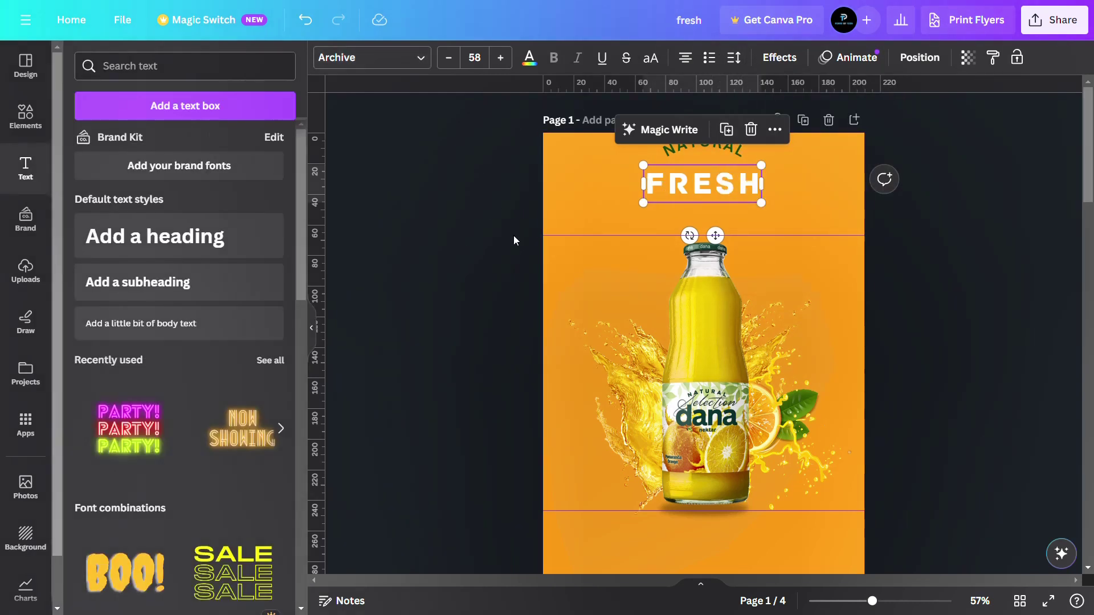
- Set the FRESH heading's font size to 70
{"action": "left_click", "coordinate": [694, 193]}
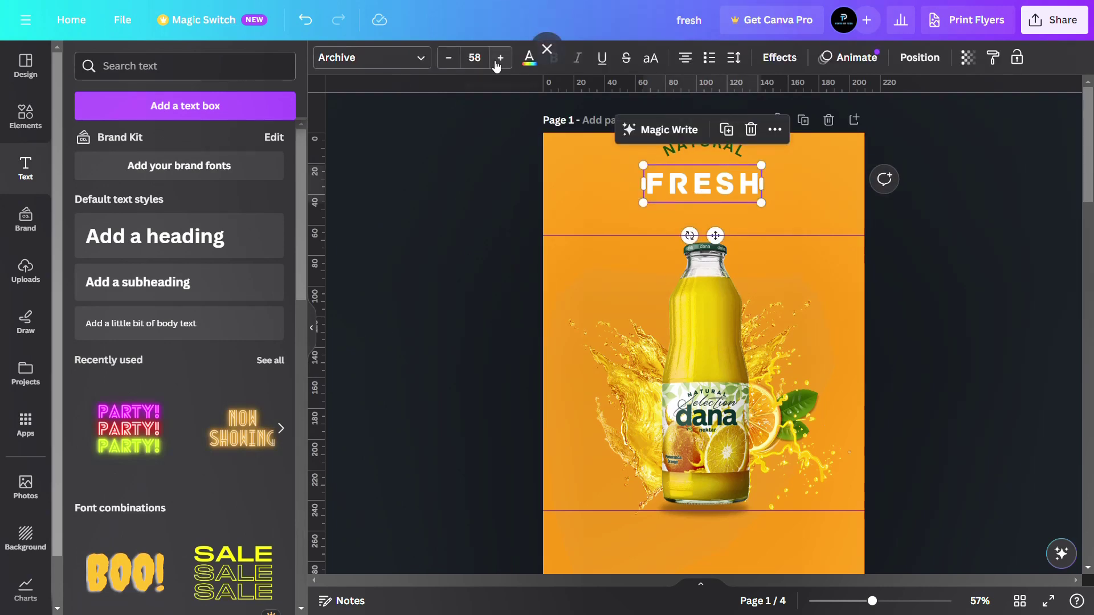
{"action": "left_click", "coordinate": [478, 58]}
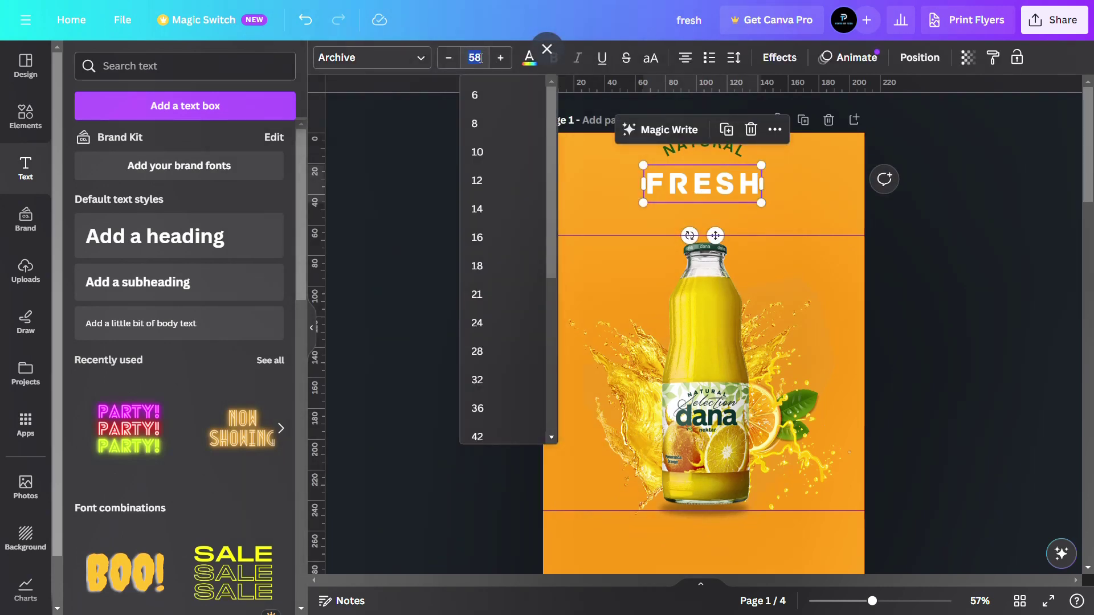
{"action": "type", "text": "70"}
{"action": "left_click", "coordinate": [394, 172]}
{"action": "left_click", "coordinate": [669, 198]}
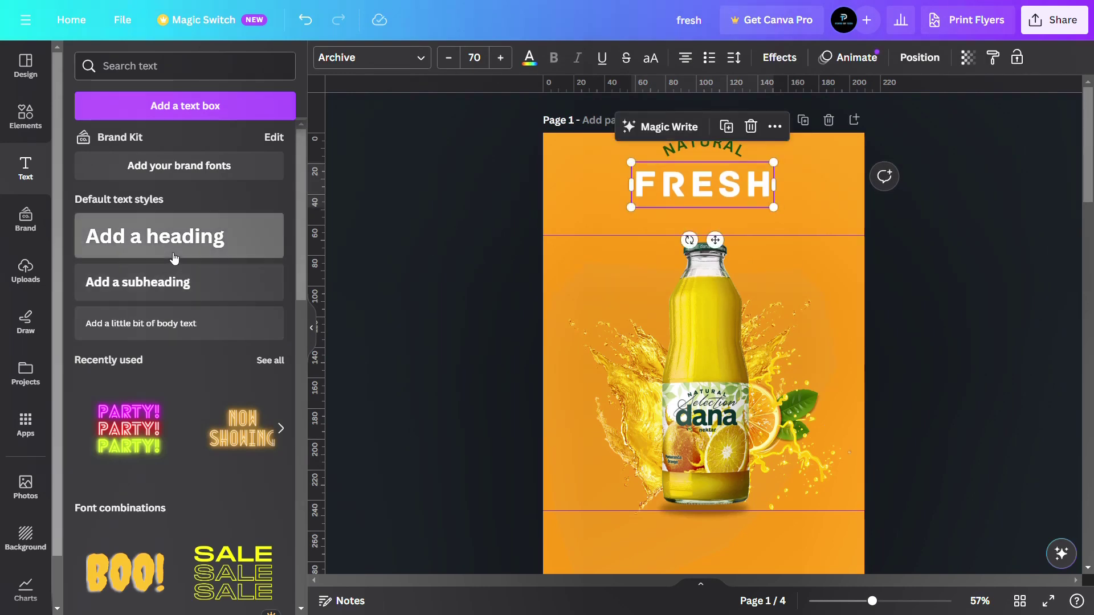
- Add a heading reading "JUICE" below FRESH, coloured white and set in the Jingleberry font
{"action": "left_click", "coordinate": [175, 236]}
{"action": "type", "text": "JUICE"}
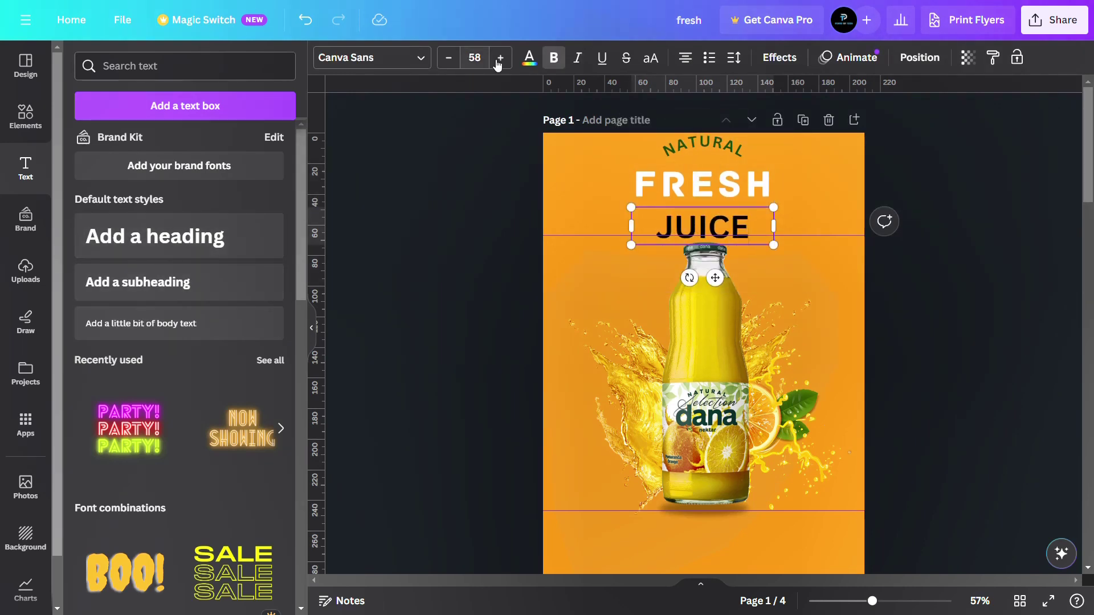
{"action": "left_click", "coordinate": [529, 57]}
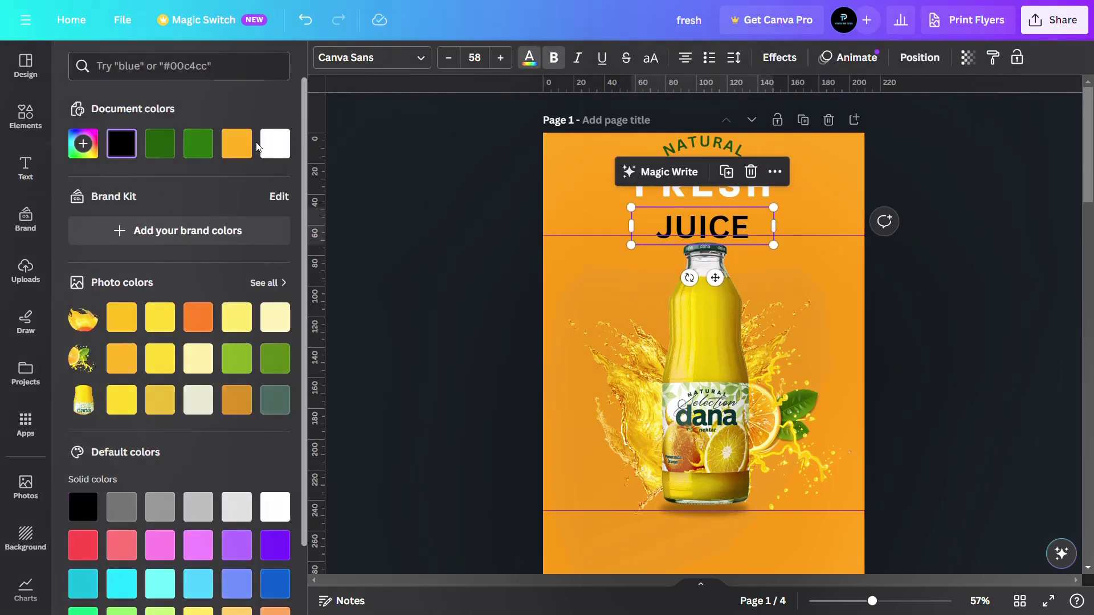
{"action": "left_click", "coordinate": [268, 147]}
{"action": "left_click", "coordinate": [371, 57]}
{"action": "left_click", "coordinate": [151, 295]}
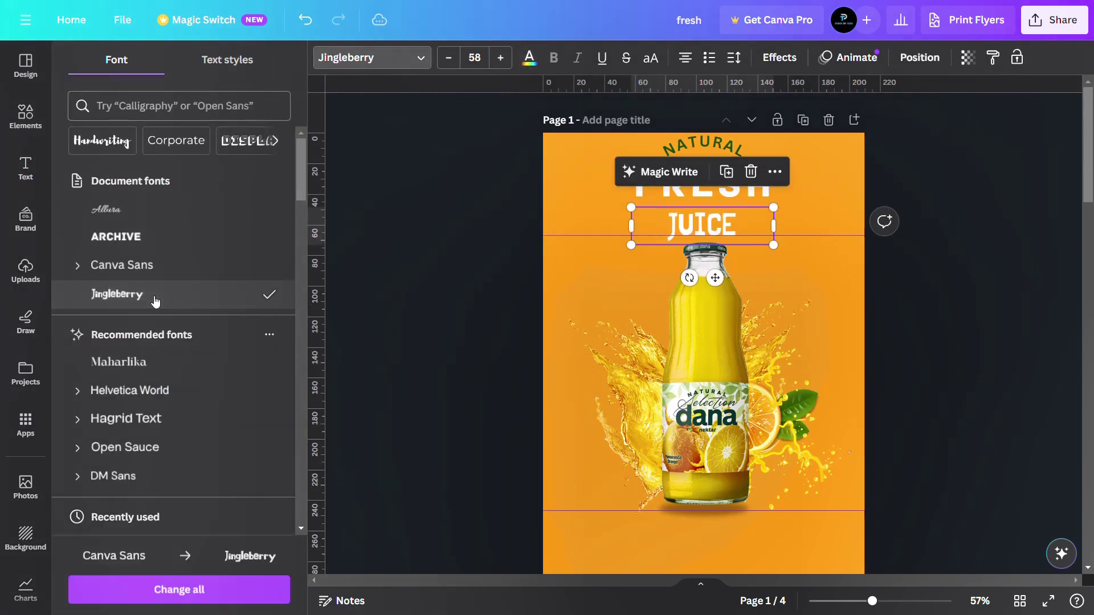
- Set the JUICE heading's font size to 38
{"action": "left_click", "coordinate": [474, 57]}
{"action": "type", "text": "28"}
{"action": "key", "text": "Return"}
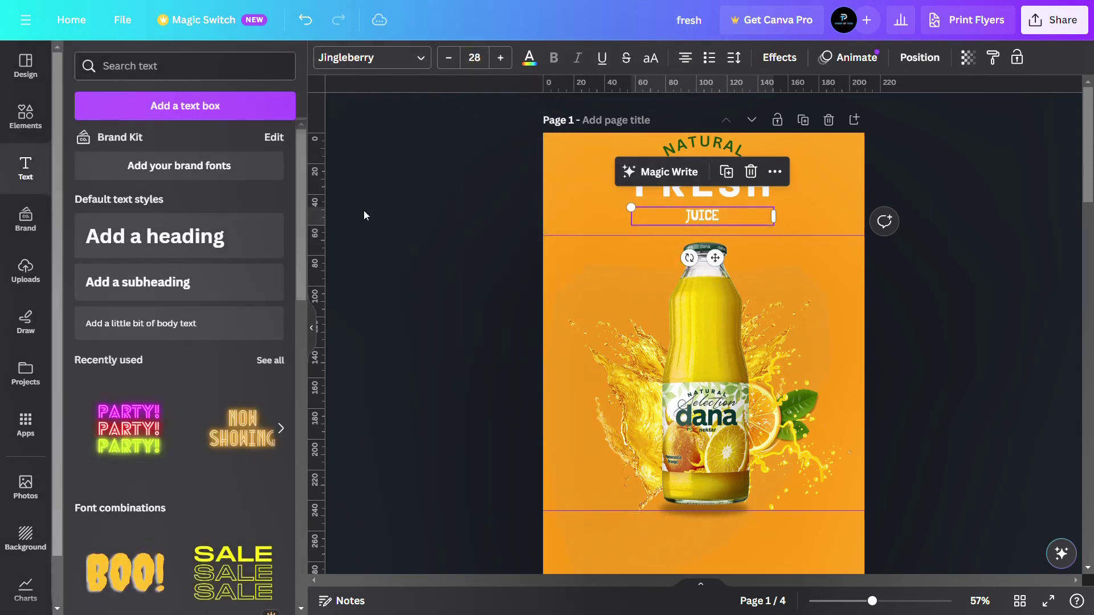
{"action": "left_click", "coordinate": [476, 57]}
{"action": "type", "text": "3"}
{"action": "key", "text": "Return"}
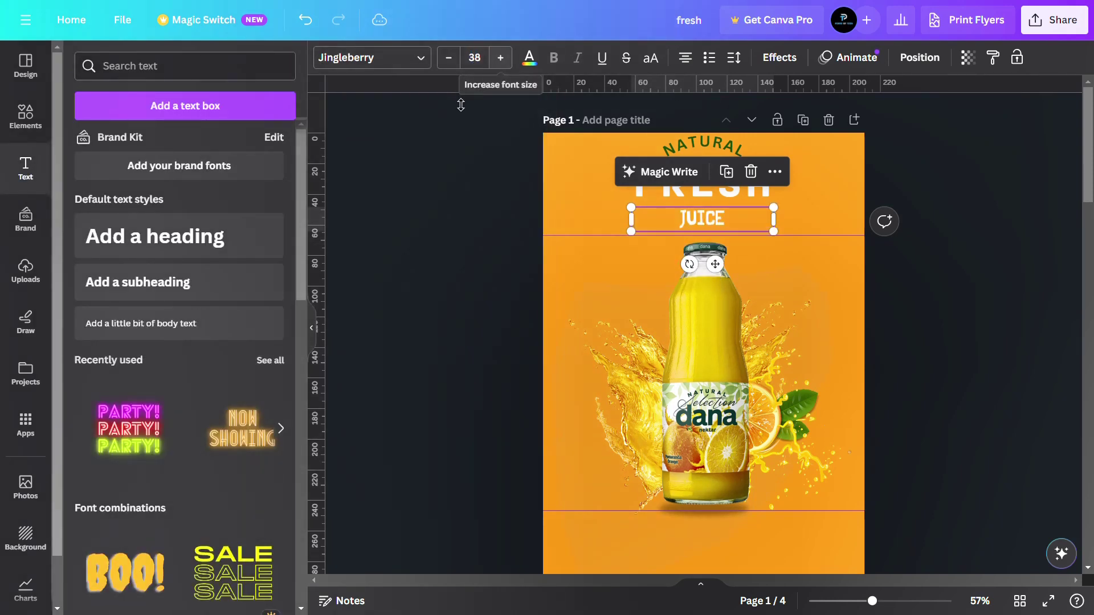
{"action": "left_click", "coordinate": [496, 296]}
- Add a heading reading "100% PURE" and place it just below the bottle
{"action": "scroll", "coordinate": [439, 317], "scroll_direction": "down", "scroll_amount": 4}
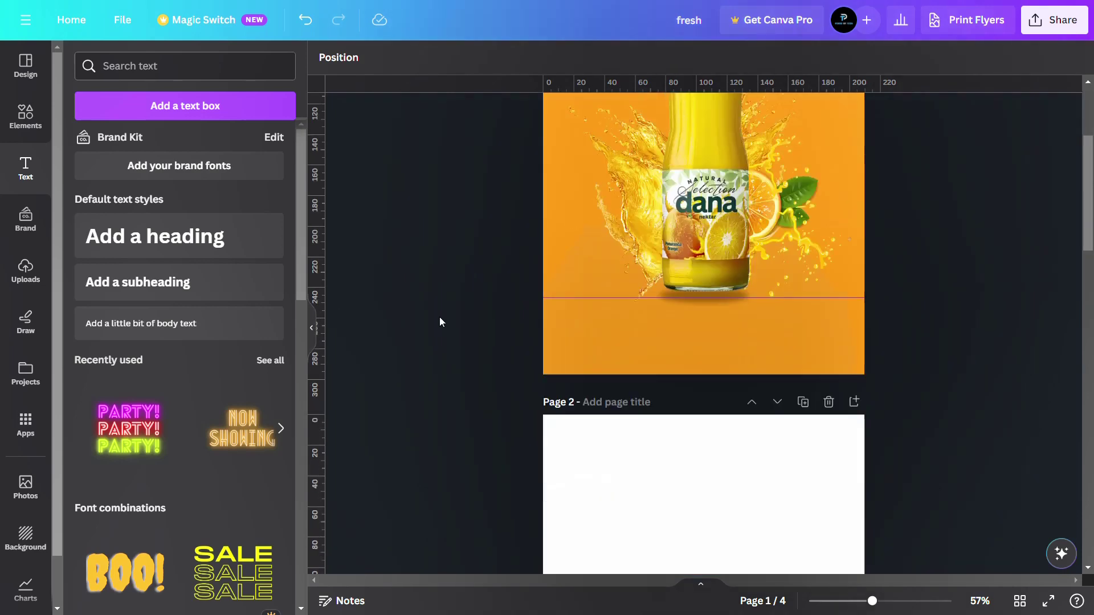
{"action": "scroll", "coordinate": [450, 297], "scroll_direction": "up", "scroll_amount": 1}
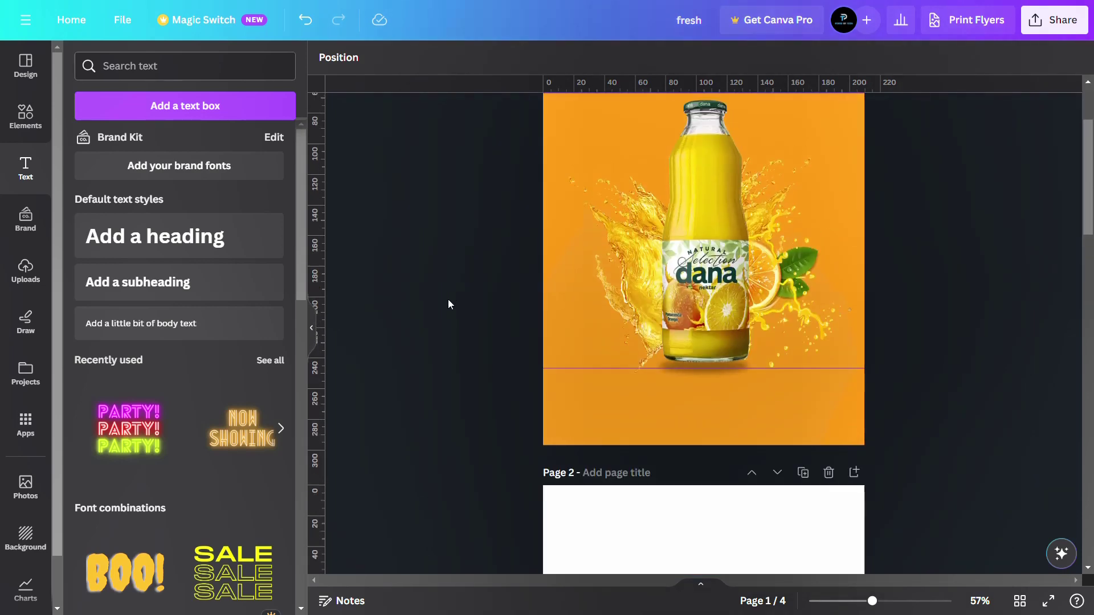
{"action": "left_click", "coordinate": [885, 601]}
{"action": "left_click", "coordinate": [158, 256]}
{"action": "type", "text": "1"}
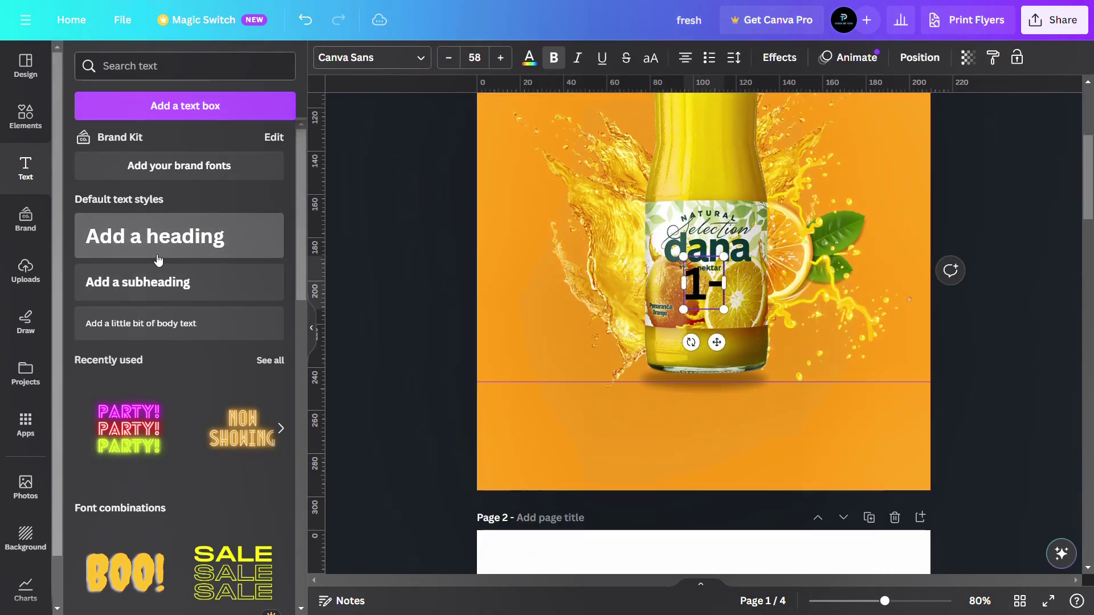
{"action": "type", "text": "00% PURE"}
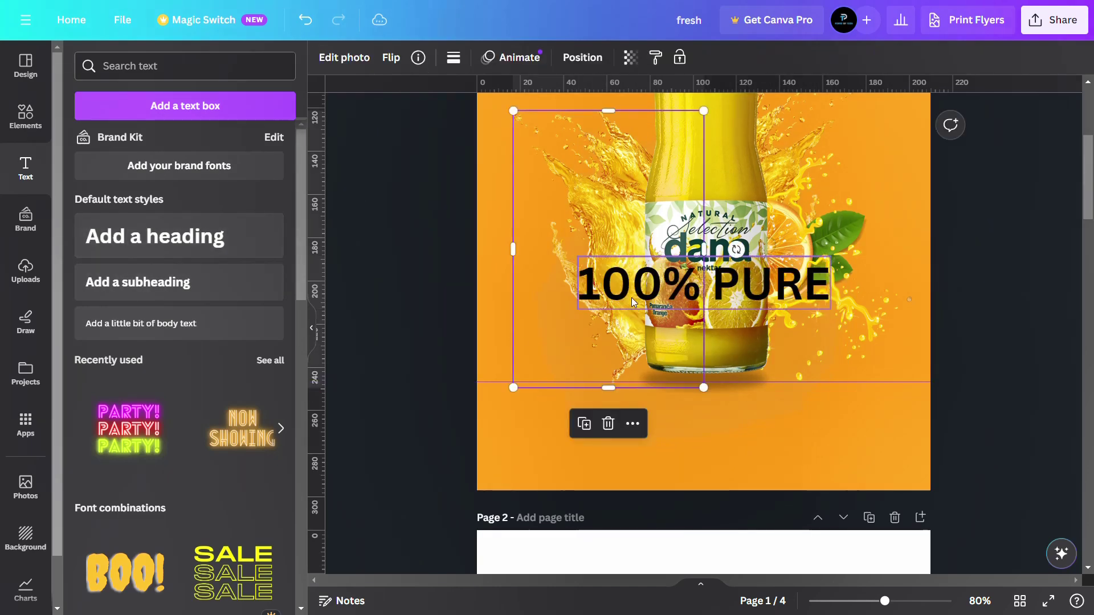
{"action": "left_click_drag", "start_coordinate": [632, 298], "coordinate": [637, 421]}
- Add a heading reading "ORANGE JUICE" and place it directly below 100% PURE
{"action": "left_click", "coordinate": [155, 236]}
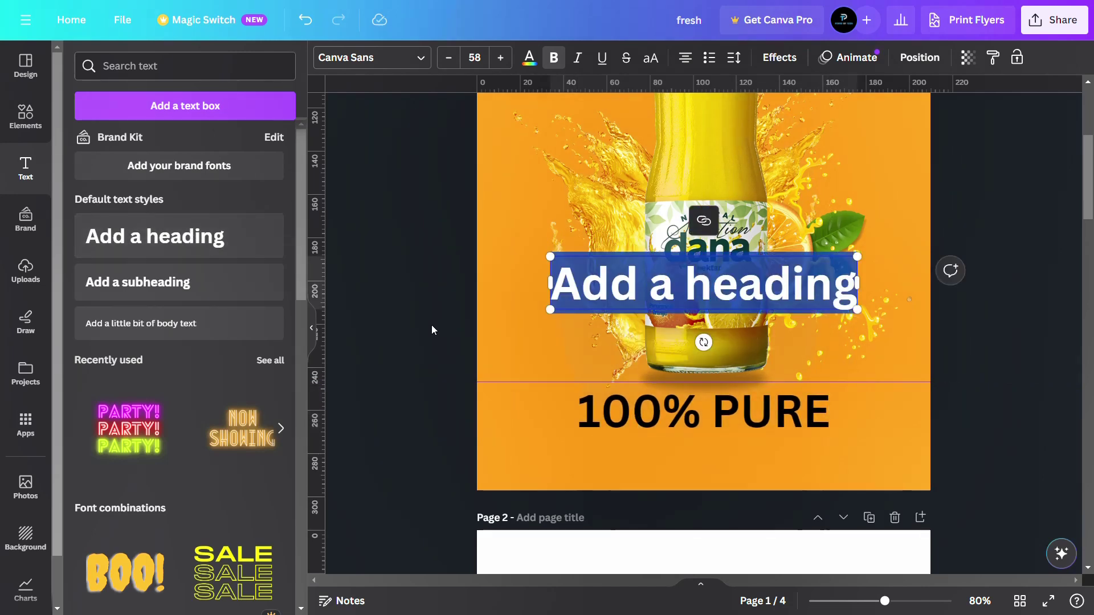
{"action": "type", "text": "ORANGE JUICE"}
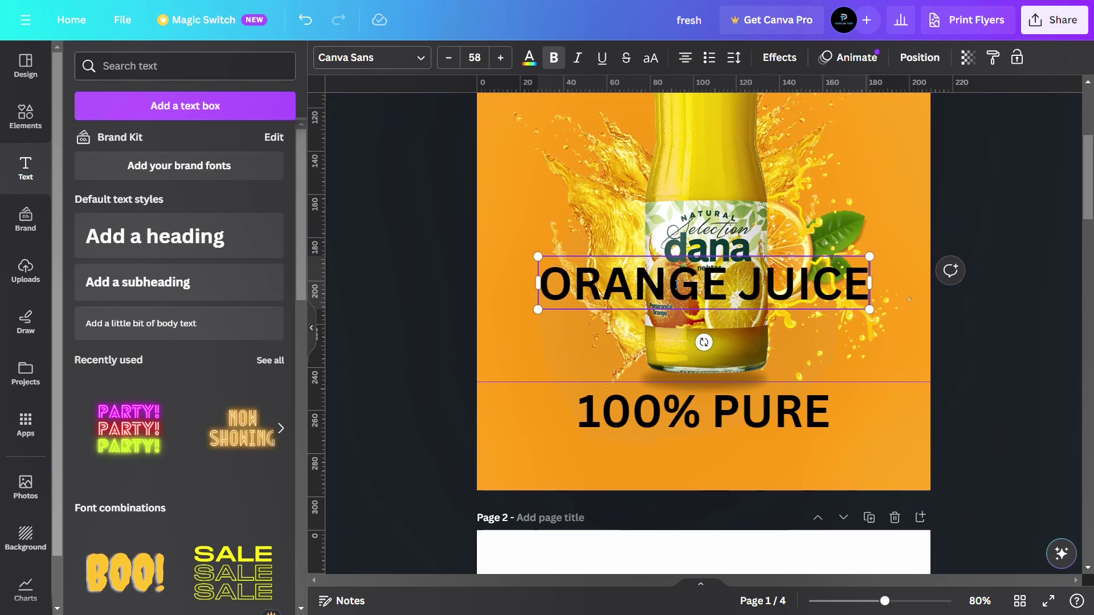
{"action": "left_click", "coordinate": [507, 474]}
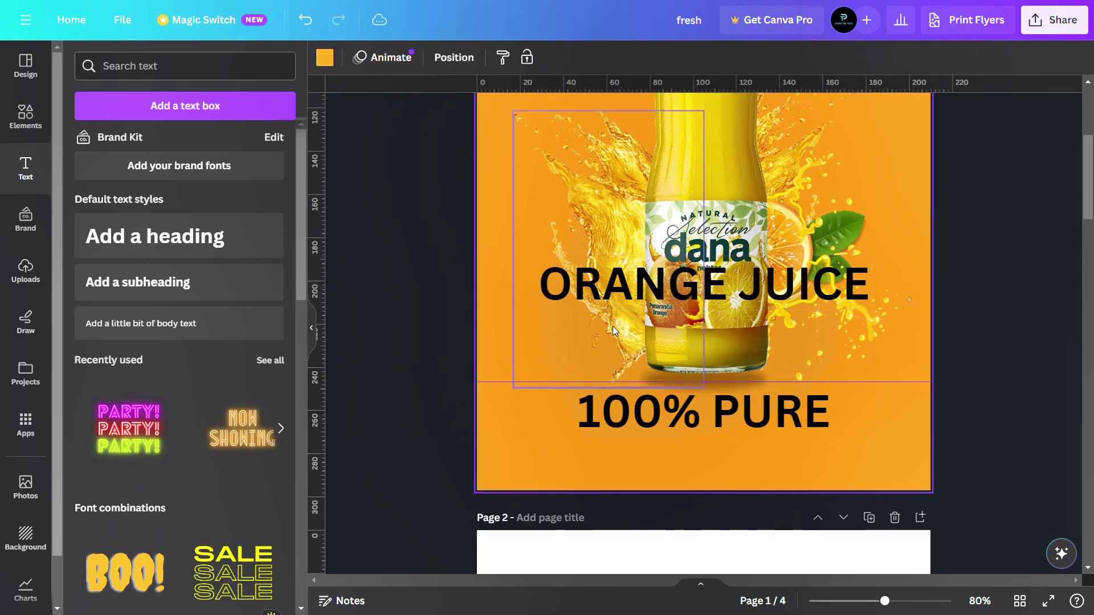
{"action": "left_click_drag", "start_coordinate": [632, 294], "coordinate": [637, 468]}
- Set the 100% PURE heading in the Archive font and the ORANGE JUICE heading in Jingleberry
{"action": "left_click", "coordinate": [644, 422]}
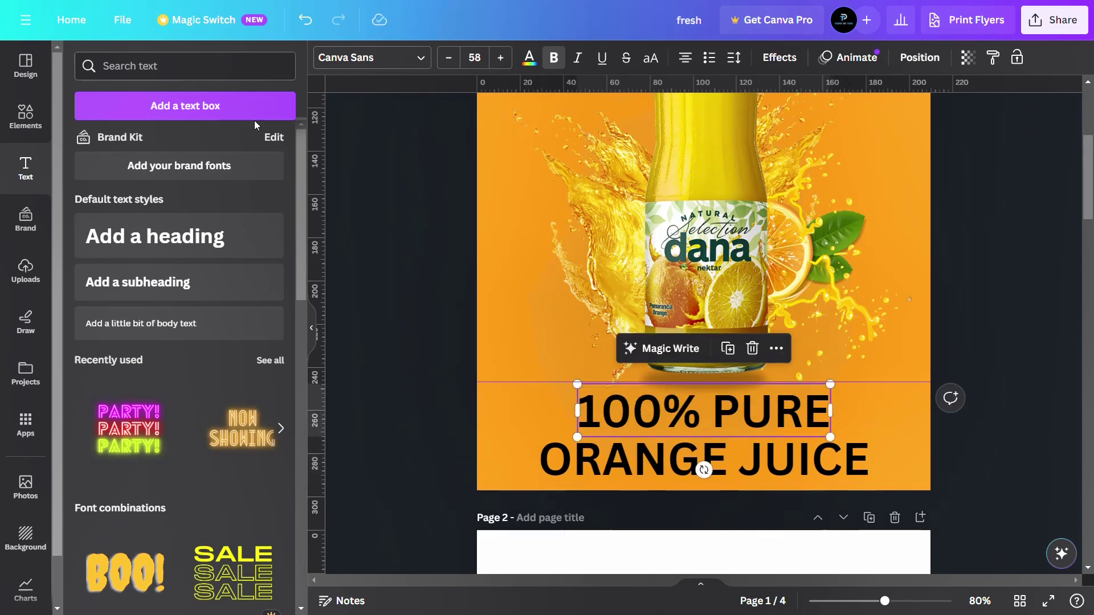
{"action": "left_click", "coordinate": [371, 58]}
{"action": "left_click", "coordinate": [219, 238]}
{"action": "left_click", "coordinate": [587, 459]}
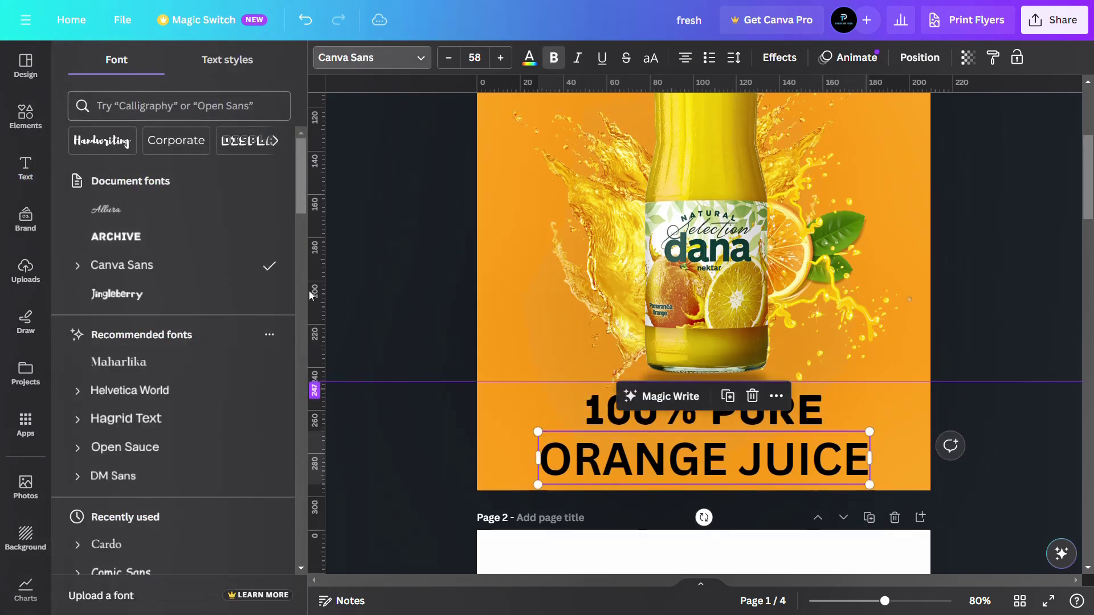
{"action": "left_click", "coordinate": [212, 305]}
- Colour both the ORANGE JUICE and 100% PURE headings white
{"action": "left_click", "coordinate": [529, 57]}
{"action": "left_click", "coordinate": [275, 144]}
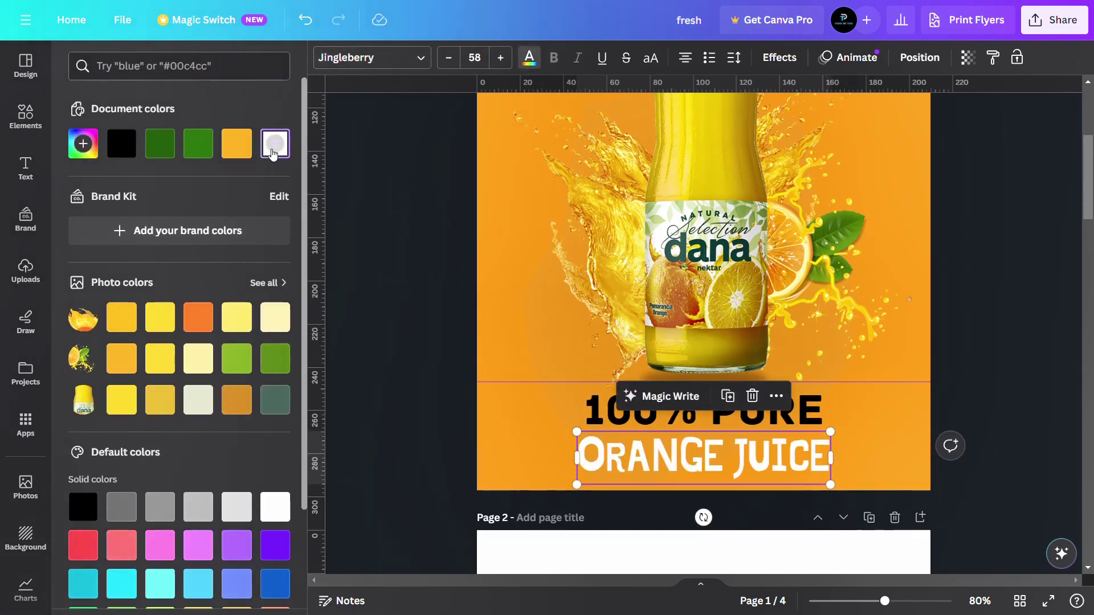
{"action": "left_click", "coordinate": [587, 405]}
{"action": "left_click", "coordinate": [275, 144]}
{"action": "left_click", "coordinate": [388, 367]}
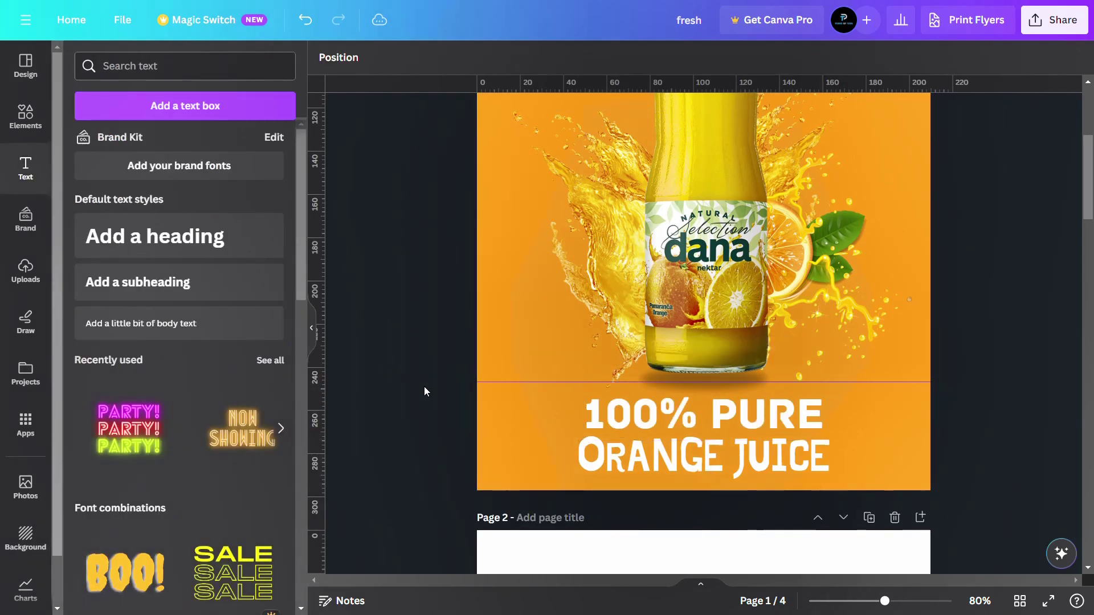
- Set the font size of the 100% PURE heading to 33 and of the ORANGE JUICE heading to 38
{"action": "scroll", "coordinate": [399, 408], "scroll_direction": "up", "scroll_amount": 1}
{"action": "left_click", "coordinate": [615, 483]}
{"action": "left_click", "coordinate": [476, 59]}
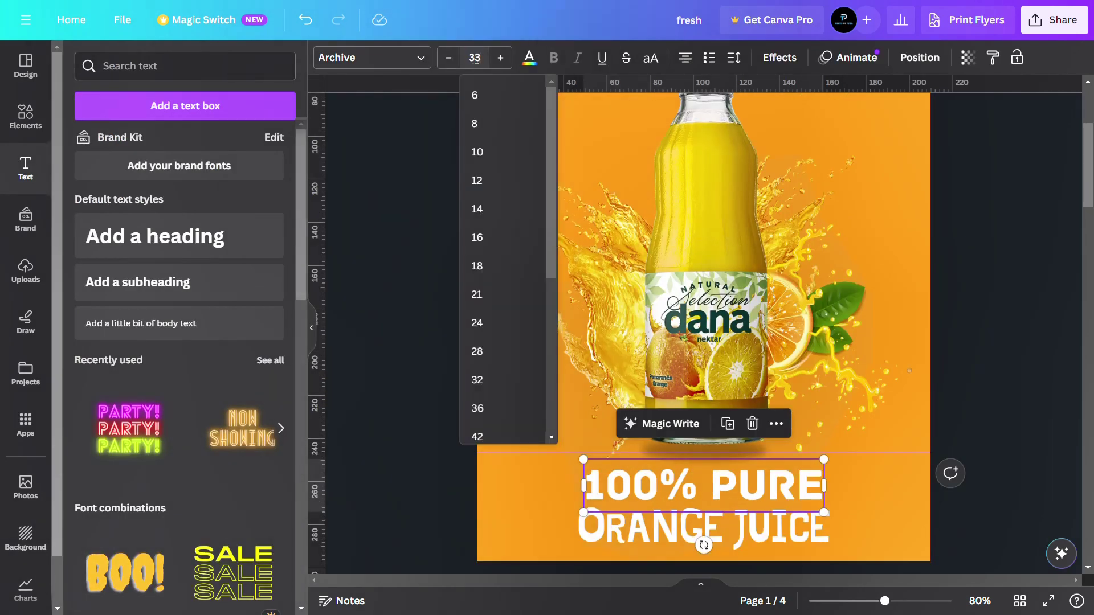
{"action": "left_click", "coordinate": [654, 541]}
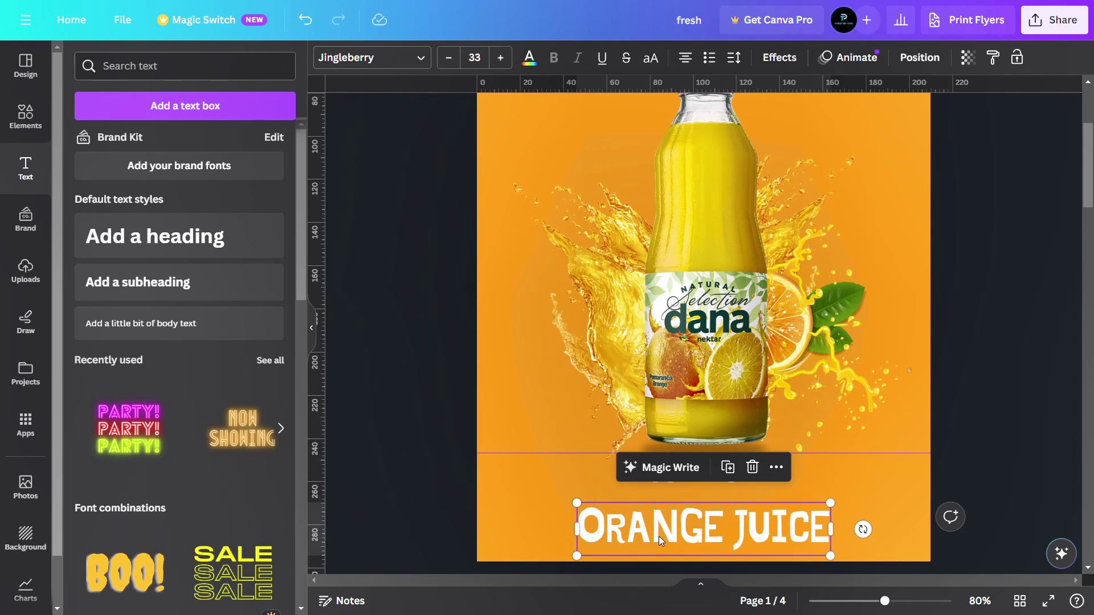
{"action": "left_click", "coordinate": [476, 57]}
{"action": "type", "text": "22"}
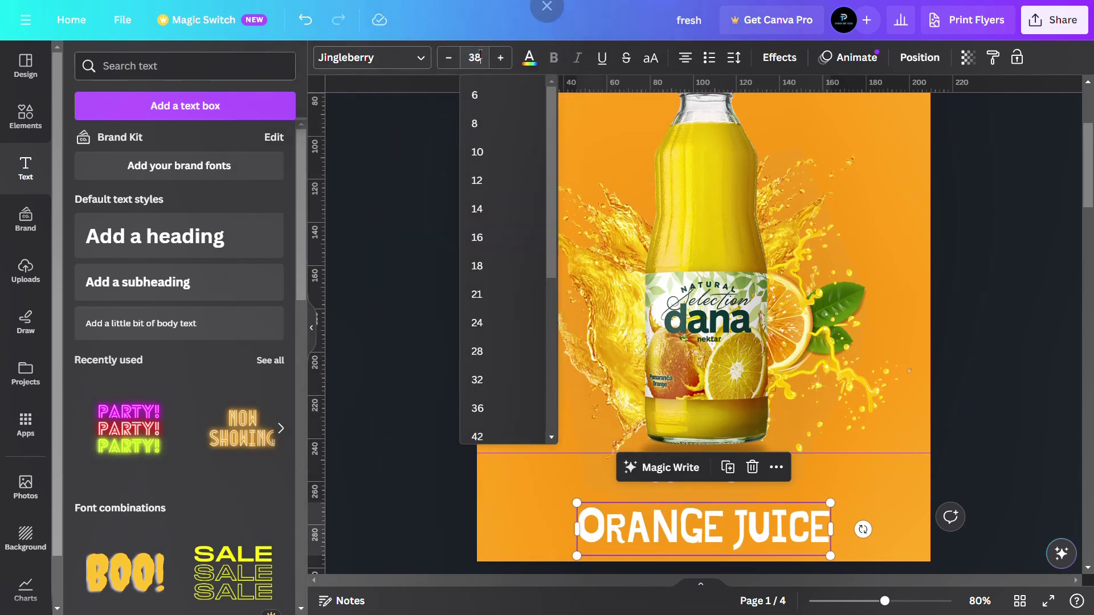
{"action": "key", "text": "Return"}
{"action": "left_click", "coordinate": [397, 169]}
- Move the ORANGE JUICE heading slightly lower and widen its letter spacing
{"action": "left_click", "coordinate": [670, 481]}
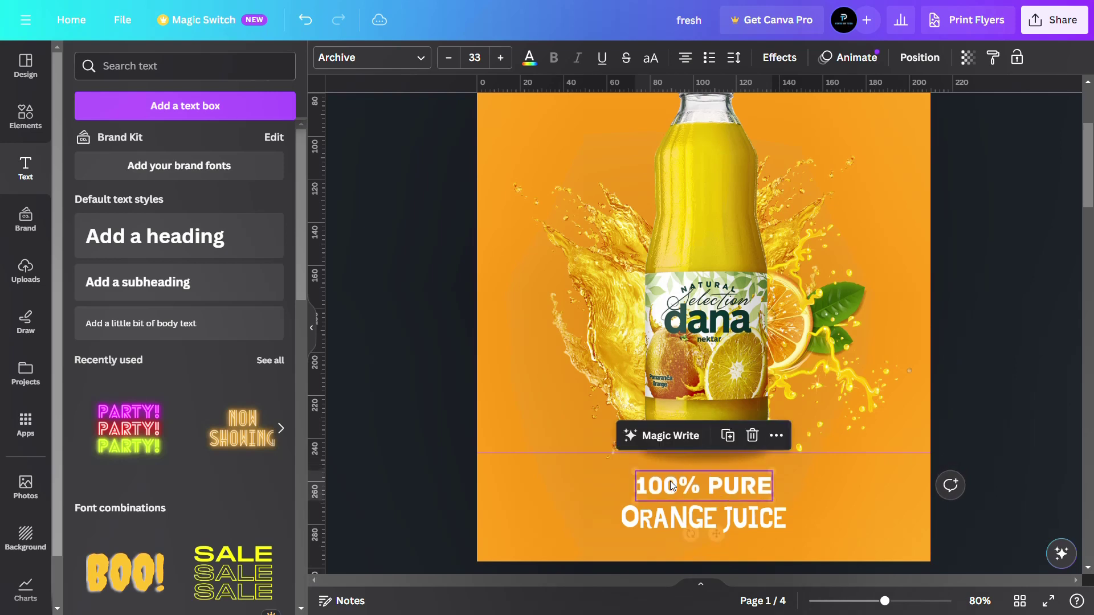
{"action": "left_click", "coordinate": [657, 513]}
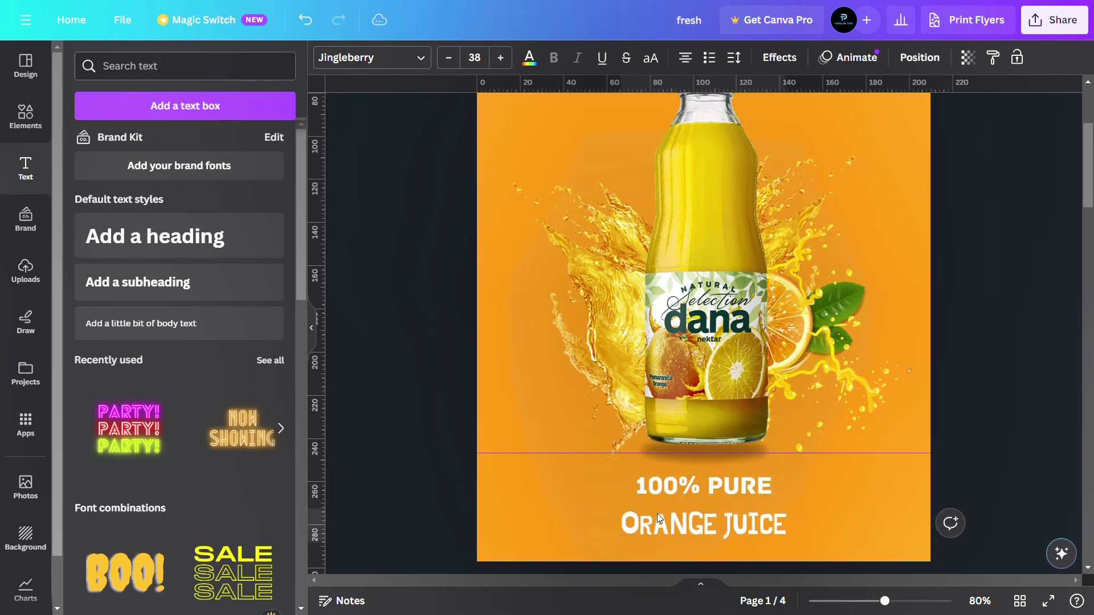
{"action": "left_click", "coordinate": [734, 57]}
{"action": "left_click_drag", "start_coordinate": [767, 114], "coordinate": [791, 116]}
{"action": "left_click", "coordinate": [395, 265]}
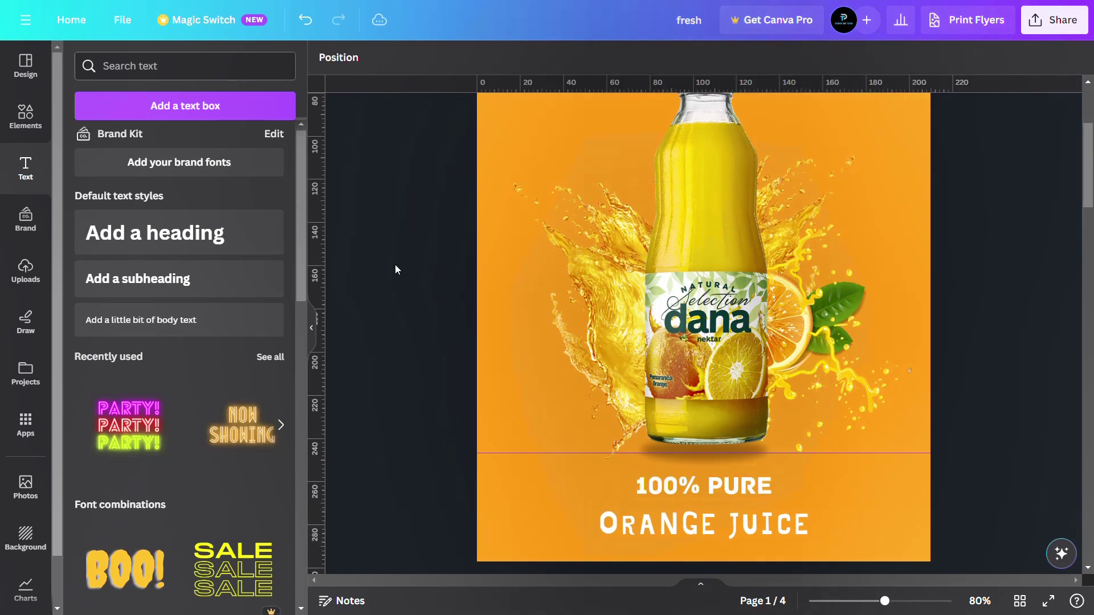
- Widen the letter spacing of the 100% PURE heading slightly
{"action": "left_click", "coordinate": [668, 491]}
{"action": "left_click", "coordinate": [738, 59]}
{"action": "left_click_drag", "start_coordinate": [762, 116], "coordinate": [771, 115]}
{"action": "left_click", "coordinate": [406, 248]}
- Add a green starburst badge reading "New!" and shrink it into place beside the bottle's lower left edge
{"action": "scroll", "coordinate": [416, 251], "scroll_direction": "up", "scroll_amount": 4}
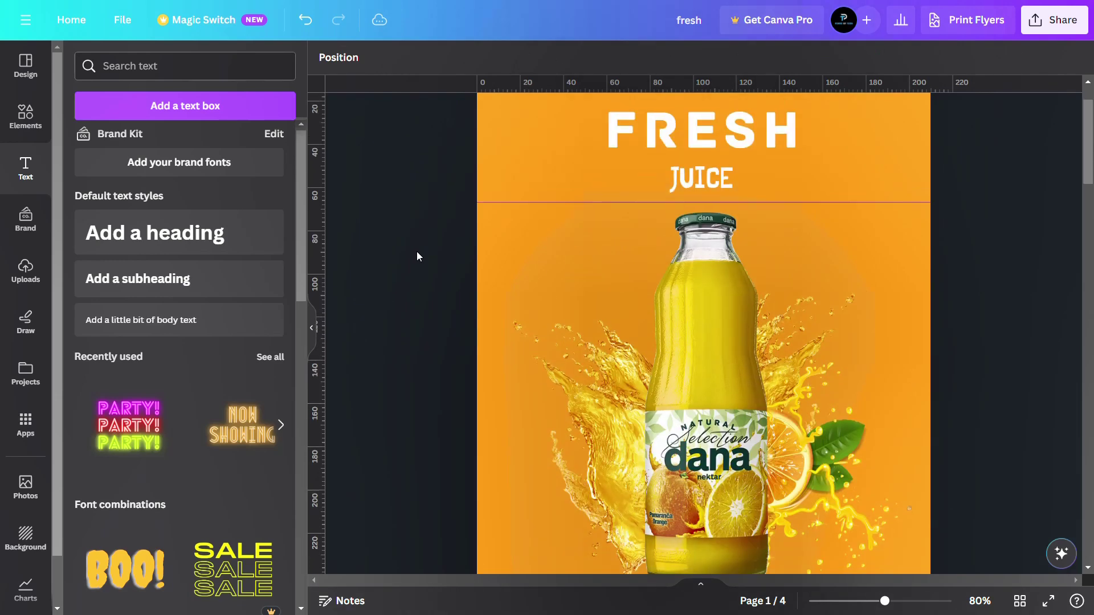
{"action": "scroll", "coordinate": [330, 241], "scroll_direction": "down", "scroll_amount": 2}
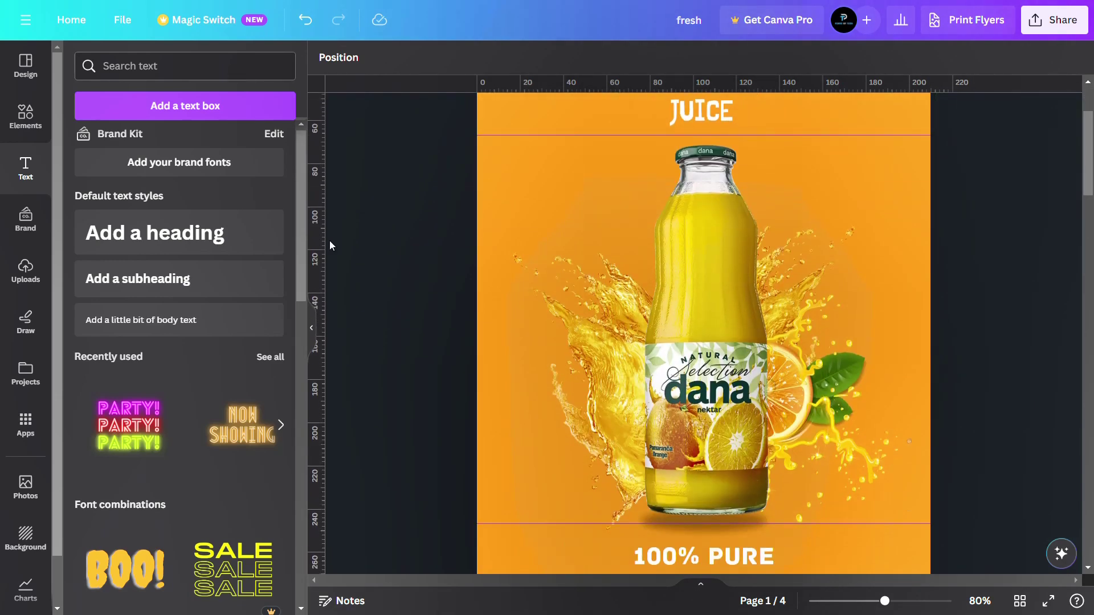
{"action": "left_click", "coordinate": [23, 111]}
{"action": "left_click_drag", "start_coordinate": [263, 139], "coordinate": [713, 311]}
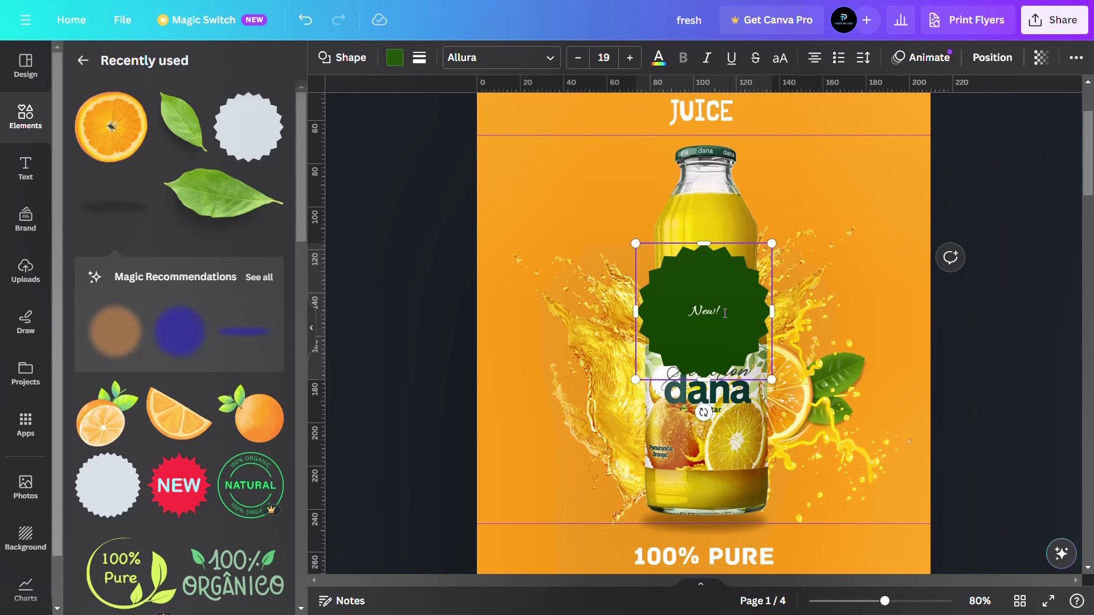
{"action": "left_click_drag", "start_coordinate": [769, 242], "coordinate": [621, 487]}
{"action": "left_click", "coordinate": [641, 383]}
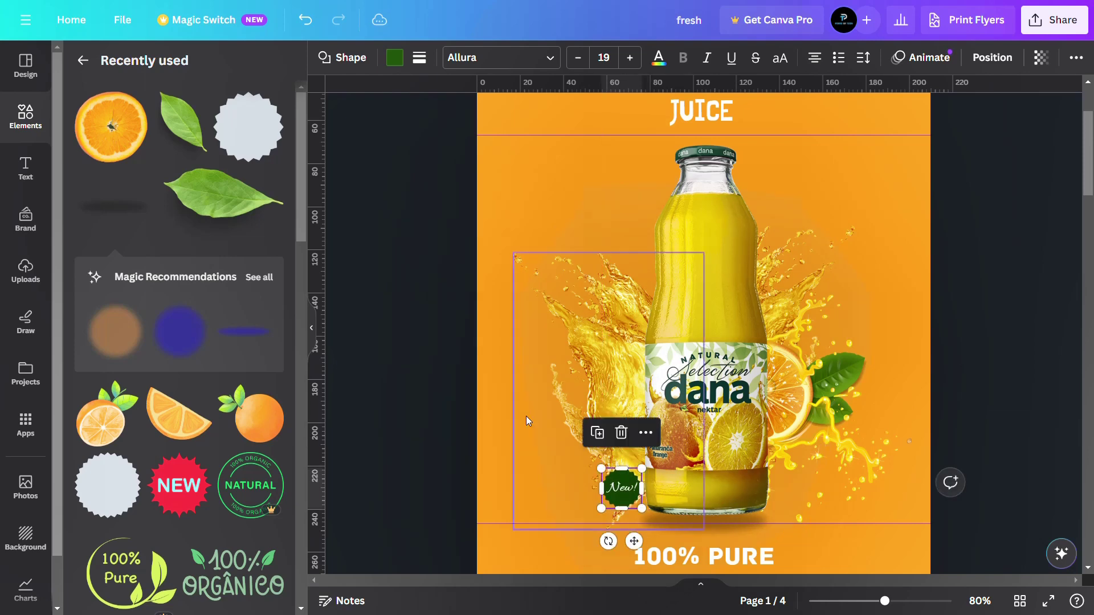
{"action": "left_click", "coordinate": [526, 416]}
{"action": "left_click", "coordinate": [464, 405]}
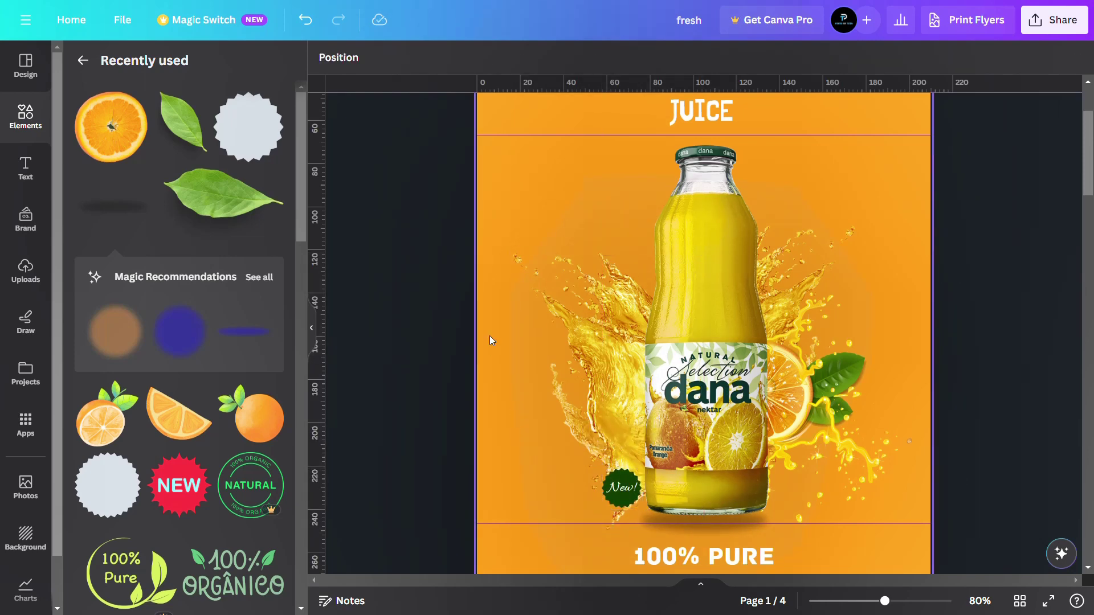
- Set the JUICE heading's font size to 45
{"action": "scroll", "coordinate": [428, 285], "scroll_direction": "up", "scroll_amount": 3}
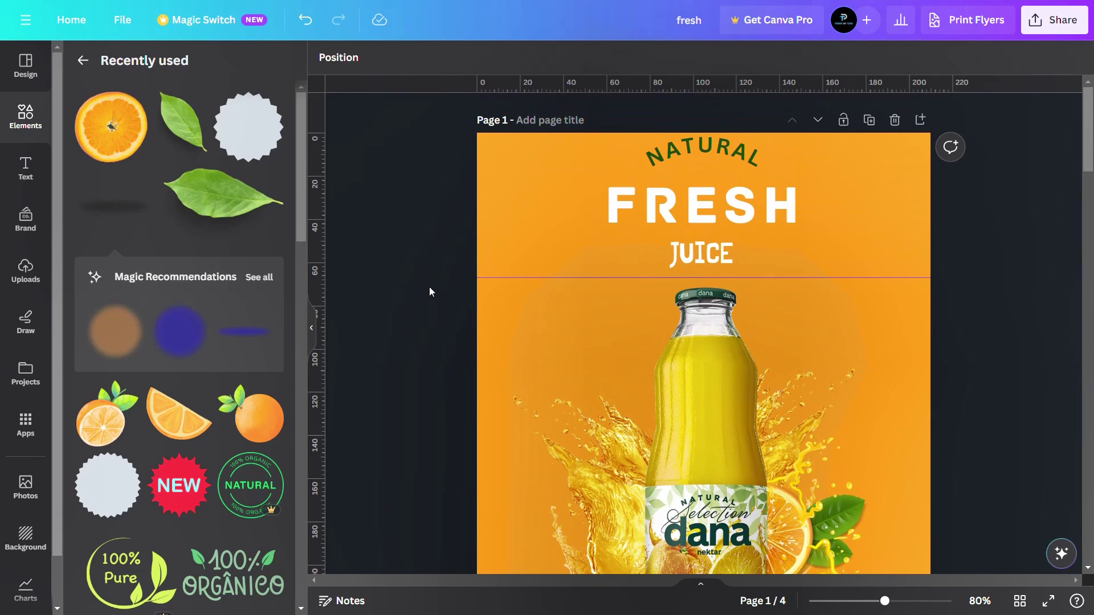
{"action": "left_click", "coordinate": [637, 202]}
{"action": "left_click", "coordinate": [668, 250]}
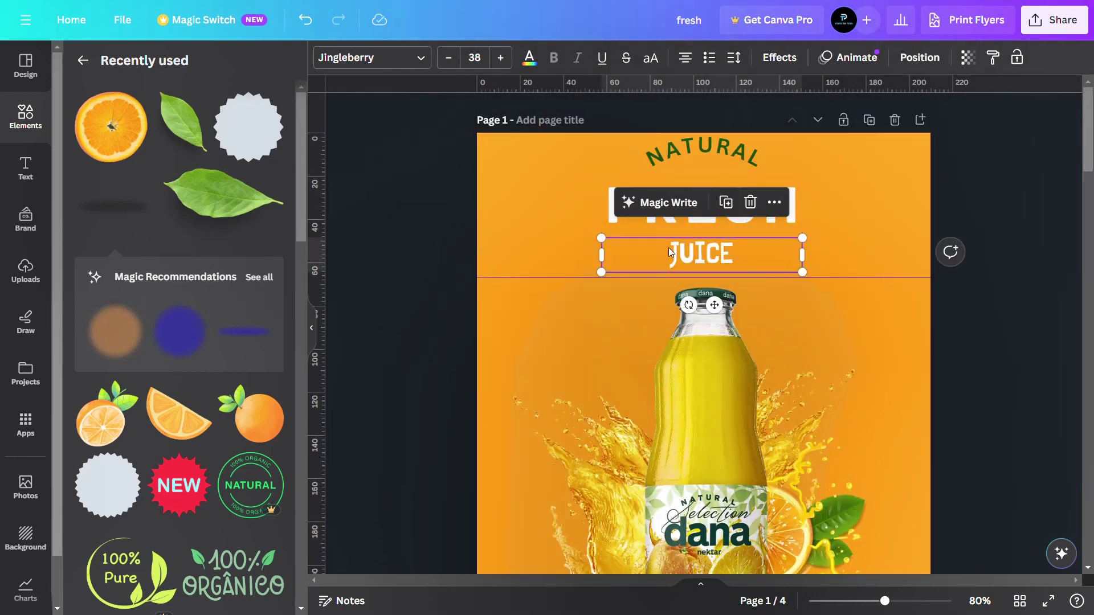
{"action": "left_click", "coordinate": [468, 58]}
{"action": "type", "text": "45"}
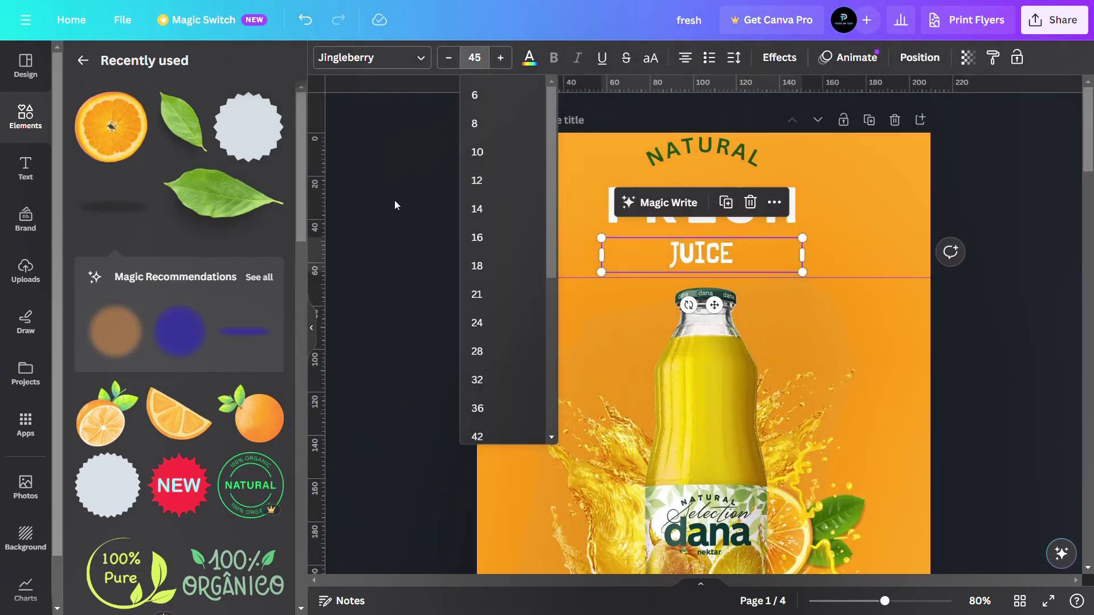
- Check the letter spacing of the FRESH heading
{"action": "left_click", "coordinate": [714, 222]}
{"action": "left_click", "coordinate": [734, 57]}
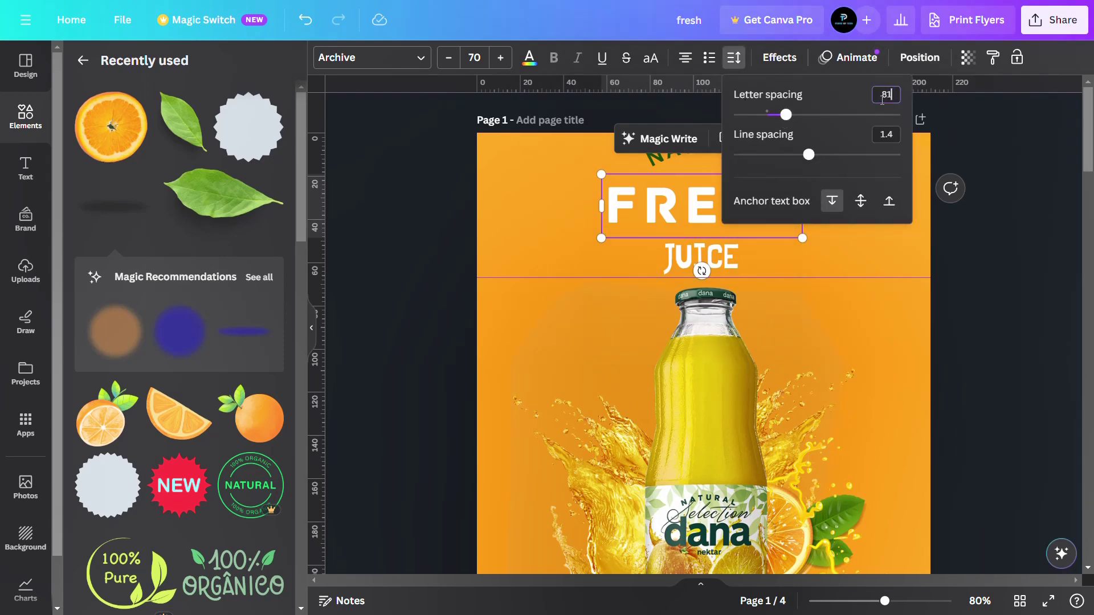
{"action": "left_click", "coordinate": [384, 233]}
{"action": "left_click", "coordinate": [385, 233]}
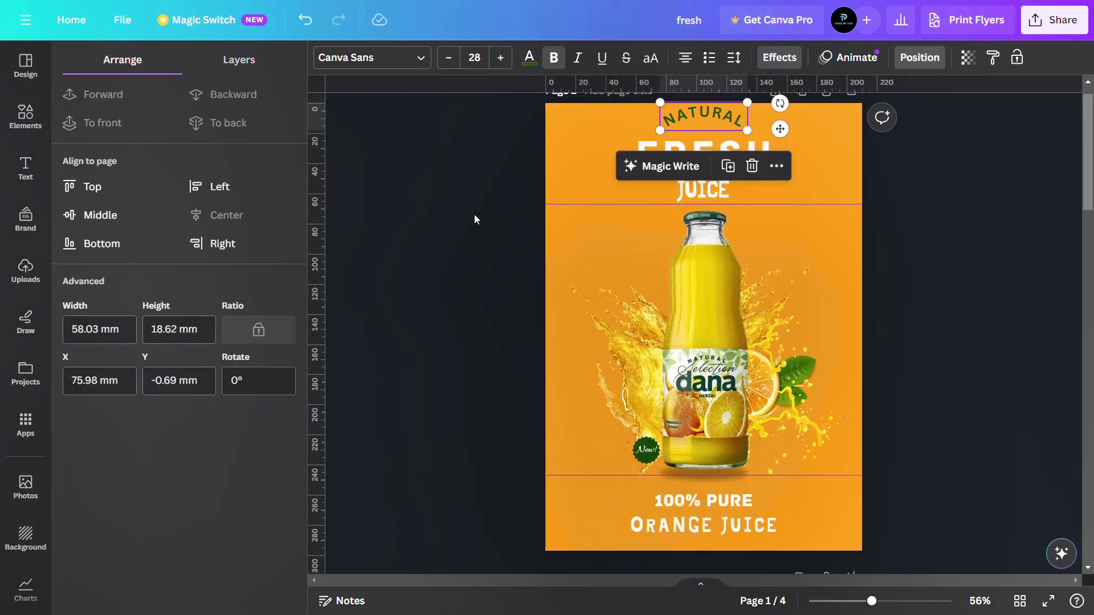
{"action": "left_click", "coordinate": [475, 216]}
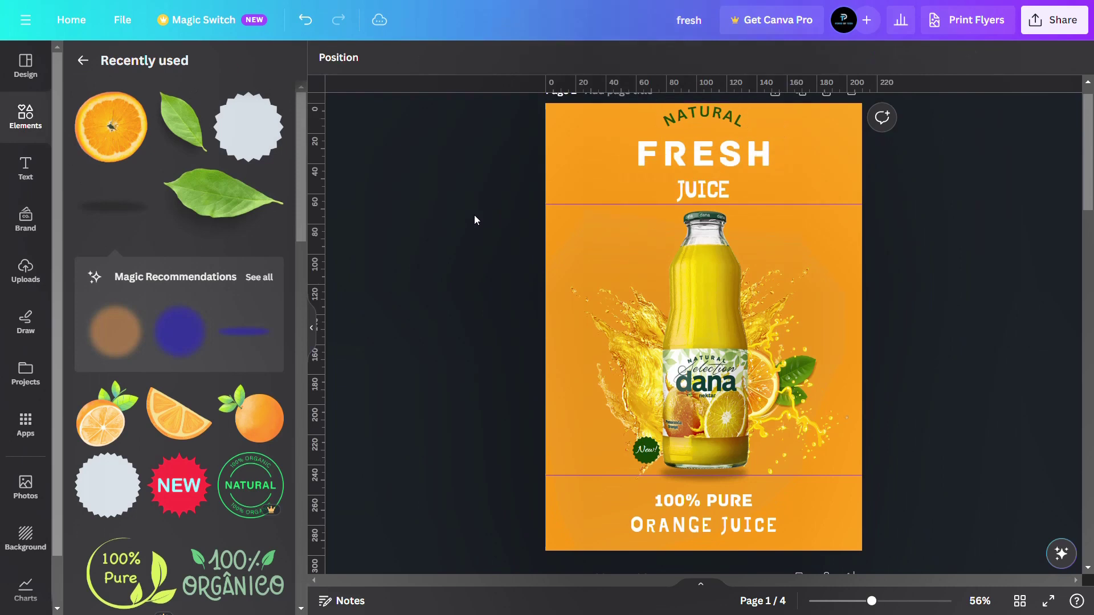
- Add a green leaf photo, tilt it and place it at the flyer's left edge beside the juice splash
{"action": "left_click", "coordinate": [214, 172]}
{"action": "left_click_drag", "start_coordinate": [703, 278], "coordinate": [581, 392]}
{"action": "left_click_drag", "start_coordinate": [564, 449], "coordinate": [632, 445]}
{"action": "left_click_drag", "start_coordinate": [565, 411], "coordinate": [559, 383]}
- Add a small orange slice photo and place it to the right of the FRESH and JUICE headings
{"action": "left_click", "coordinate": [103, 136]}
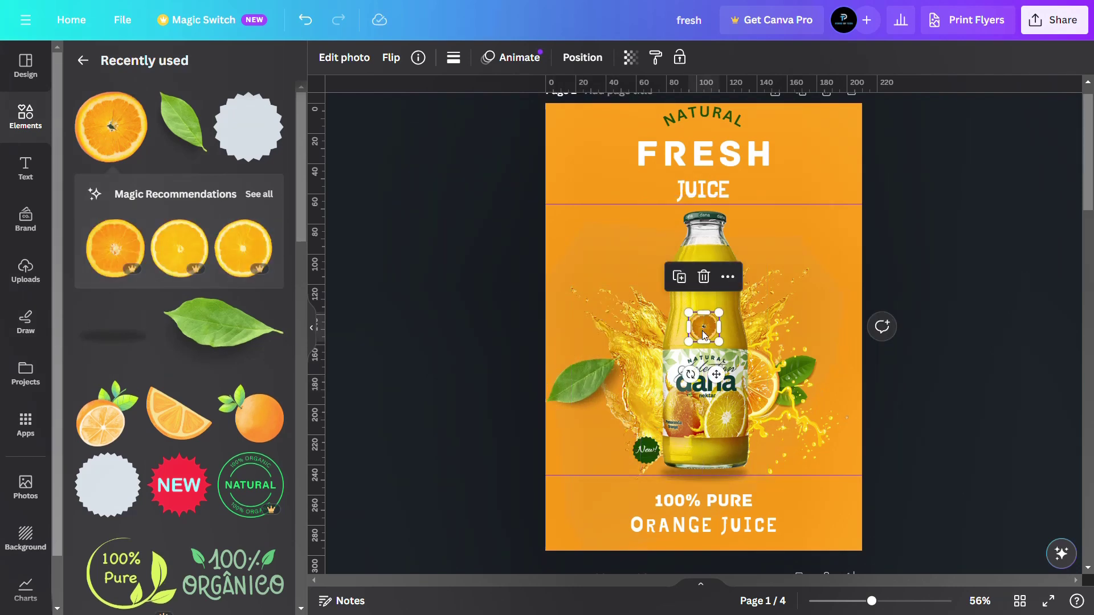
{"action": "left_click_drag", "start_coordinate": [697, 331], "coordinate": [841, 202]}
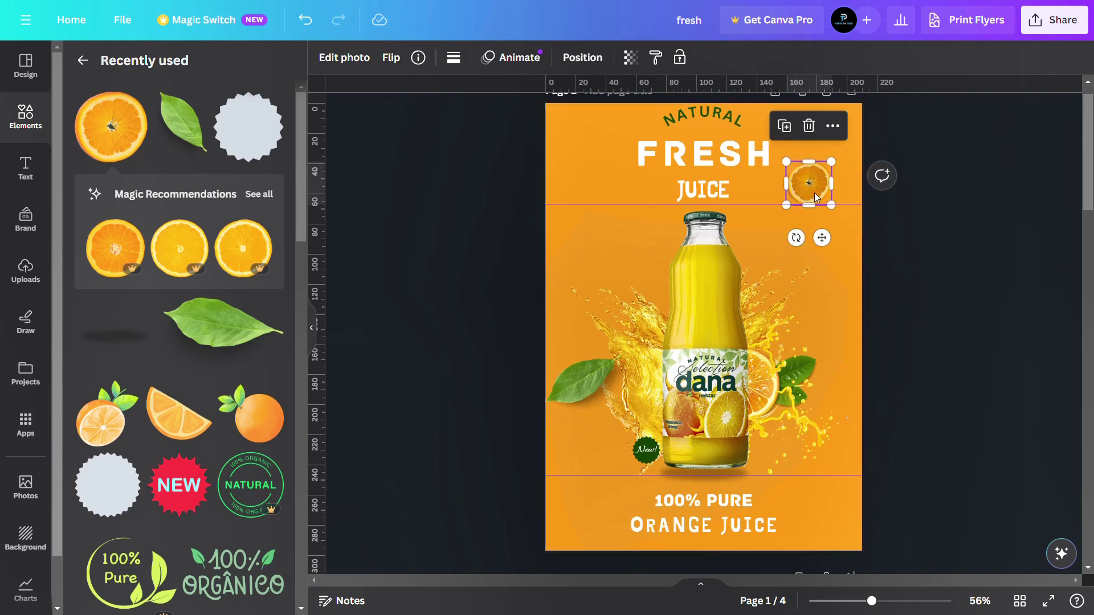
- Move the orange slice partly off the flyer's top-right corner and add the whole orange photo left of the JUICE heading
{"action": "left_click_drag", "start_coordinate": [814, 189], "coordinate": [798, 131]}
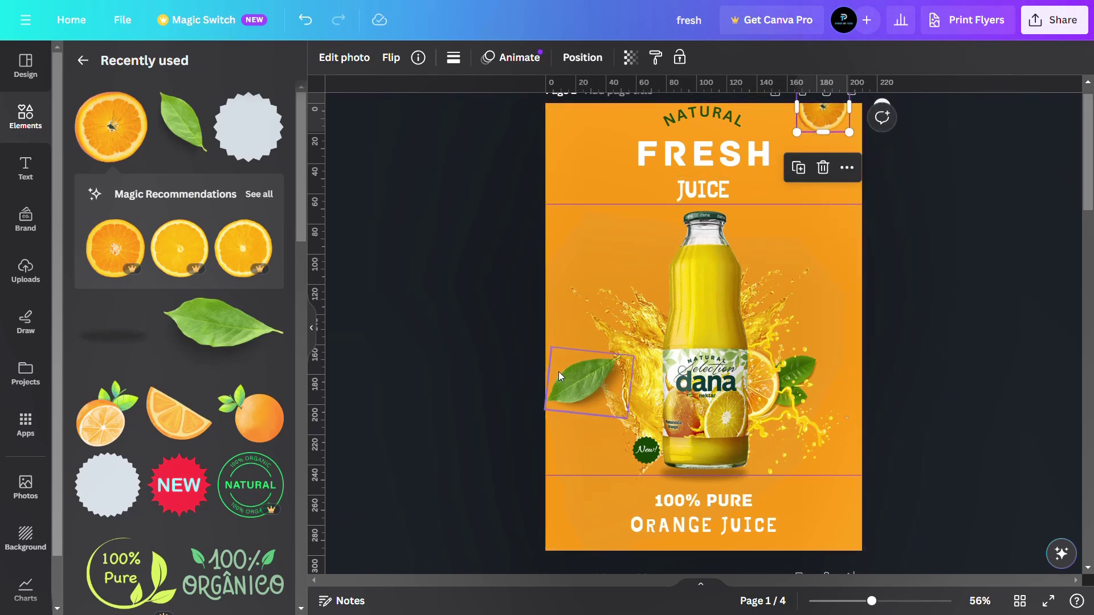
{"action": "left_click", "coordinate": [18, 285]}
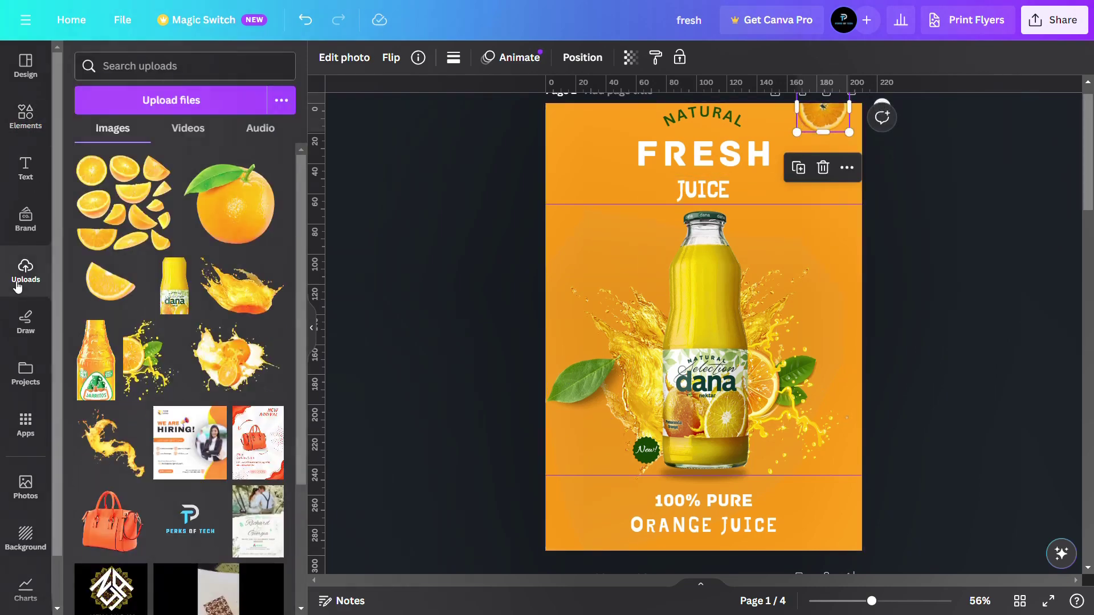
{"action": "left_click_drag", "start_coordinate": [218, 204], "coordinate": [606, 170]}
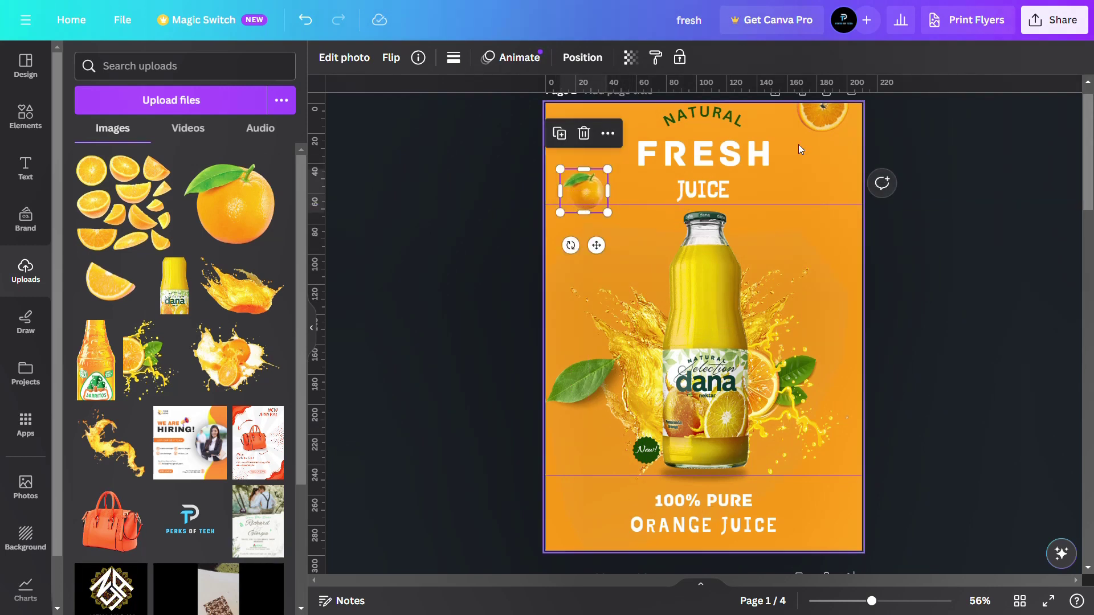
- Add the orange wedge photo to the right of the bottle, enlarge it and let it run off the flyer's right edge
{"action": "left_click_drag", "start_coordinate": [119, 297], "coordinate": [828, 280]}
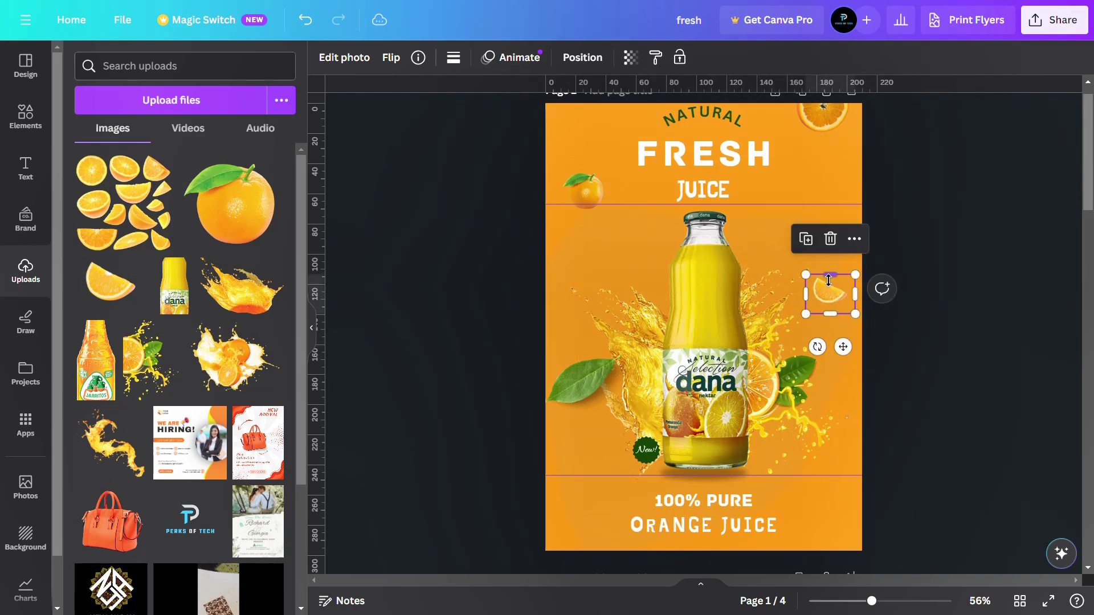
{"action": "left_click_drag", "start_coordinate": [811, 347], "coordinate": [846, 347]}
{"action": "left_click_drag", "start_coordinate": [836, 320], "coordinate": [835, 374]}
{"action": "key", "text": "ctrl+z"}
{"action": "left_click", "coordinate": [839, 293]}
{"action": "double_click", "coordinate": [839, 294]}
{"action": "left_click", "coordinate": [847, 348]}
{"action": "left_click_drag", "start_coordinate": [830, 312], "coordinate": [854, 302]}
- Duplicate the large leaf, shrink the copy, tilt it and place it near the flyer's right edge beside the JUICE heading
{"action": "left_click", "coordinate": [587, 389]}
{"action": "key", "text": "ctrl+d"}
{"action": "left_click_drag", "start_coordinate": [587, 389], "coordinate": [821, 200]}
{"action": "mouse_move", "coordinate": [904, 207]}
{"action": "left_mouse_down"}
{"action": "mouse_move", "coordinate": [810, 287]}
{"action": "mouse_move", "coordinate": [762, 217]}
{"action": "mouse_move", "coordinate": [853, 135]}
{"action": "mouse_move", "coordinate": [901, 191]}
{"action": "left_mouse_up"}
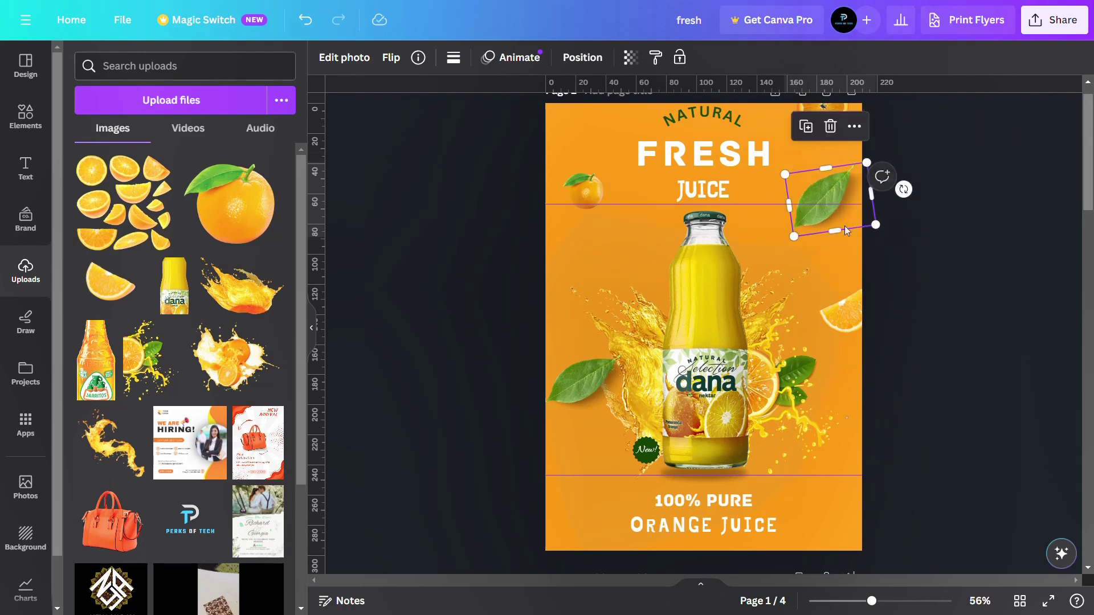
{"action": "left_click_drag", "start_coordinate": [793, 236], "coordinate": [822, 211]}
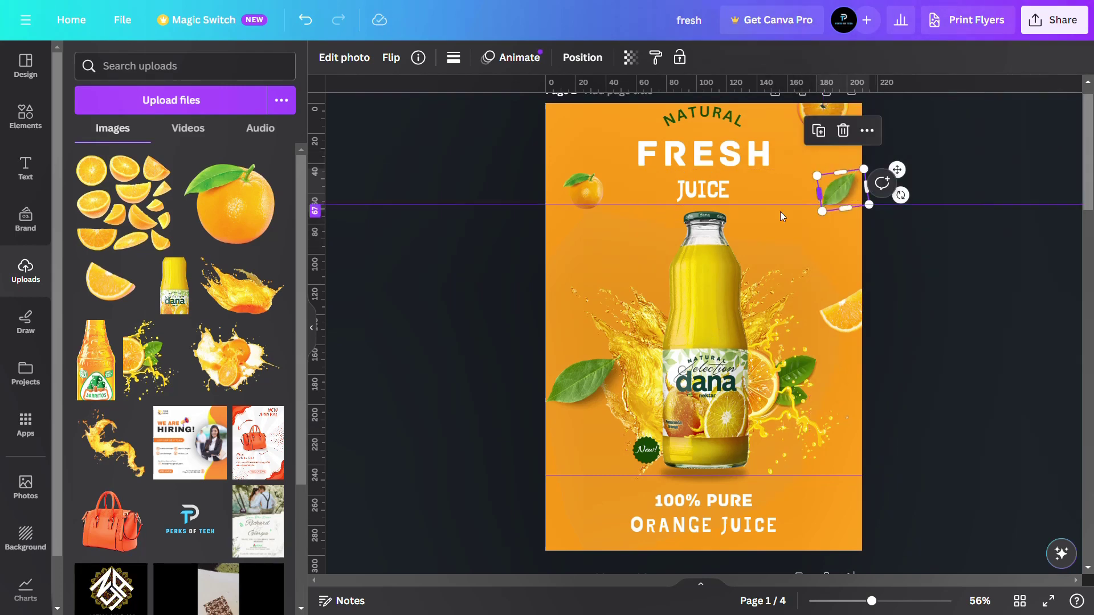
- Add the orange pieces photo, crop it to one halved orange and place it small and tilted left of the bottle's shoulder
{"action": "left_click", "coordinate": [136, 205]}
{"action": "left_click_drag", "start_coordinate": [733, 356], "coordinate": [865, 434]}
{"action": "left_click_drag", "start_coordinate": [765, 375], "coordinate": [643, 299]}
{"action": "left_click_drag", "start_coordinate": [632, 380], "coordinate": [632, 268]}
{"action": "left_click_drag", "start_coordinate": [713, 245], "coordinate": [662, 245]}
{"action": "left_click_drag", "start_coordinate": [551, 245], "coordinate": [592, 260]}
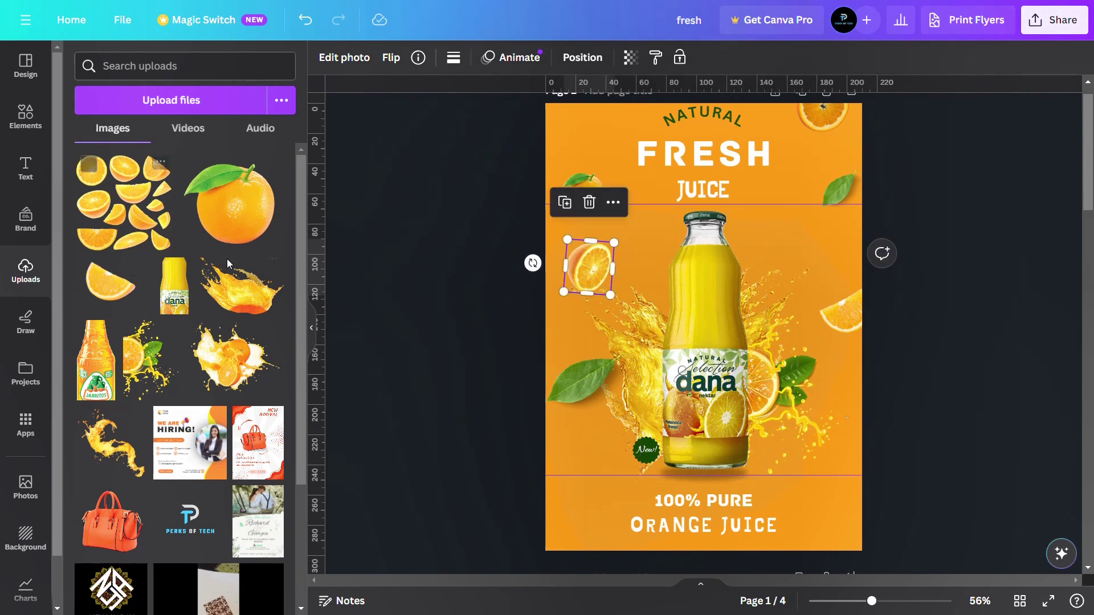
- Add a small orange wedge left of the New! badge and place a rotated copy of the small leaf over the F of FRESH
{"action": "left_click_drag", "start_coordinate": [110, 279], "coordinate": [581, 462]}
{"action": "left_click_drag", "start_coordinate": [570, 507], "coordinate": [564, 507]}
{"action": "left_click", "coordinate": [838, 187]}
{"action": "key", "text": "ctrl+d"}
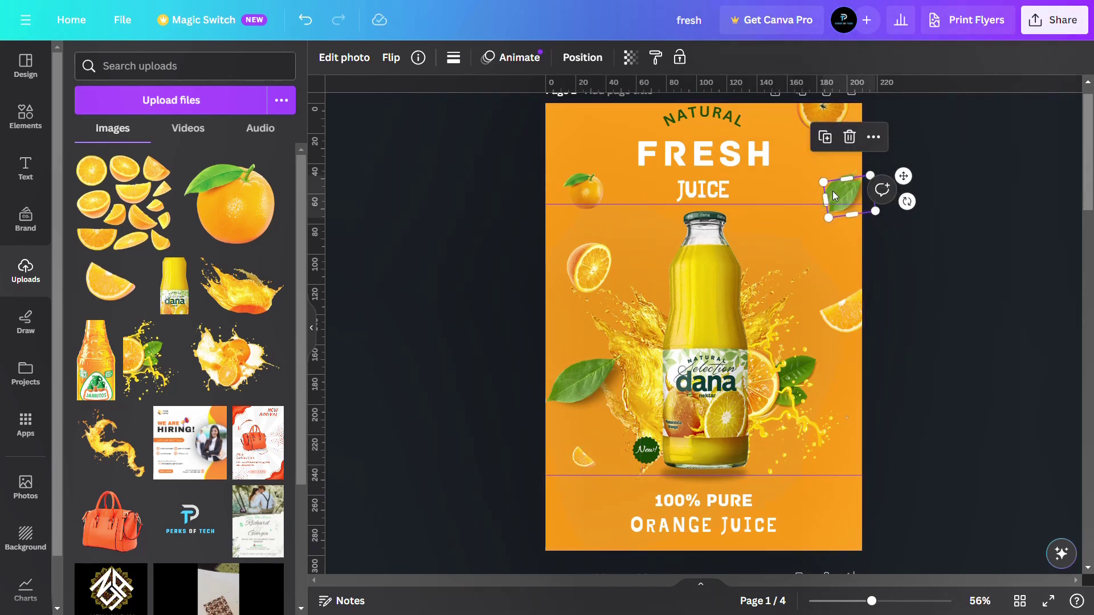
{"action": "left_click_drag", "start_coordinate": [833, 190], "coordinate": [620, 142]}
{"action": "left_click_drag", "start_coordinate": [692, 151], "coordinate": [624, 222]}
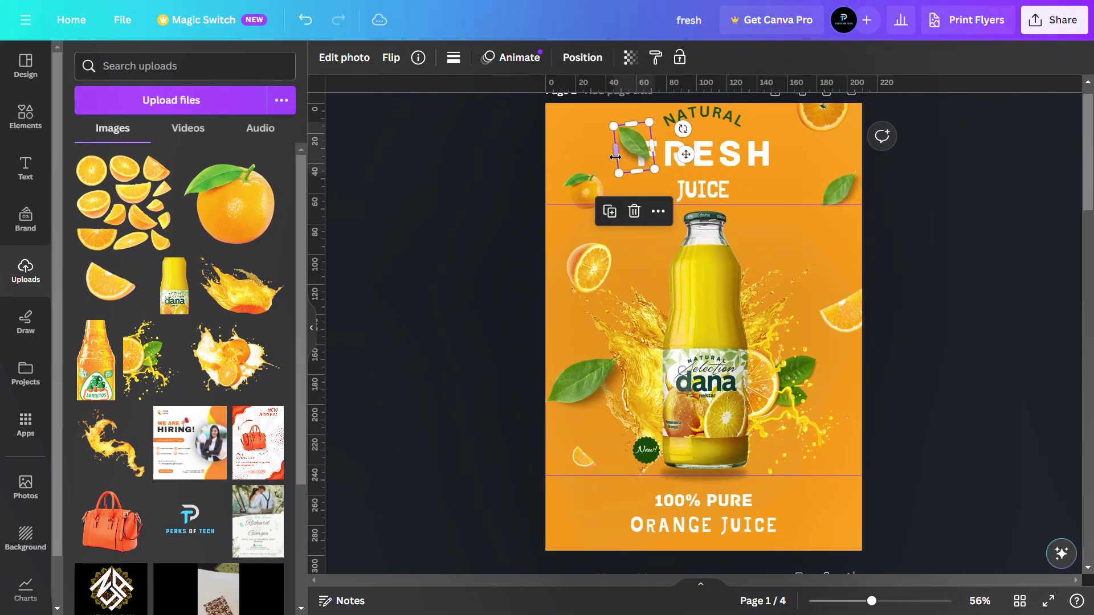
{"action": "left_click_drag", "start_coordinate": [621, 158], "coordinate": [625, 157]}
- Duplicate the top-right orange slice, shrink the copy and place it partly off the flyer's left edge beside the FRESH heading
{"action": "left_click", "coordinate": [822, 114]}
{"action": "key", "text": "ctrl+d"}
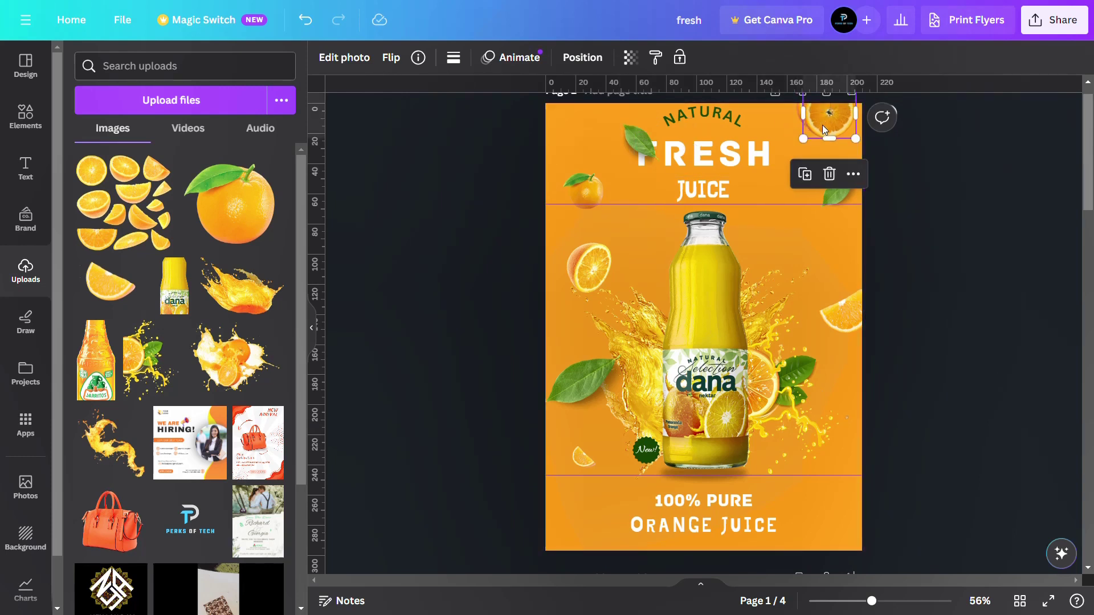
{"action": "left_click_drag", "start_coordinate": [822, 125], "coordinate": [577, 148]}
{"action": "left_click_drag", "start_coordinate": [603, 109], "coordinate": [652, 205]}
{"action": "left_click", "coordinate": [502, 247]}
- Duplicate the small left-edge orange slice and place the smaller copy just below and left of the JUICE heading
{"action": "left_click", "coordinate": [558, 141]}
{"action": "key", "text": "ctrl+d"}
{"action": "left_click_drag", "start_coordinate": [662, 226], "coordinate": [649, 213]}
{"action": "mouse_move", "coordinate": [648, 204]}
{"action": "left_mouse_down"}
{"action": "mouse_move", "coordinate": [655, 219]}
{"action": "mouse_move", "coordinate": [648, 207]}
{"action": "left_mouse_up"}
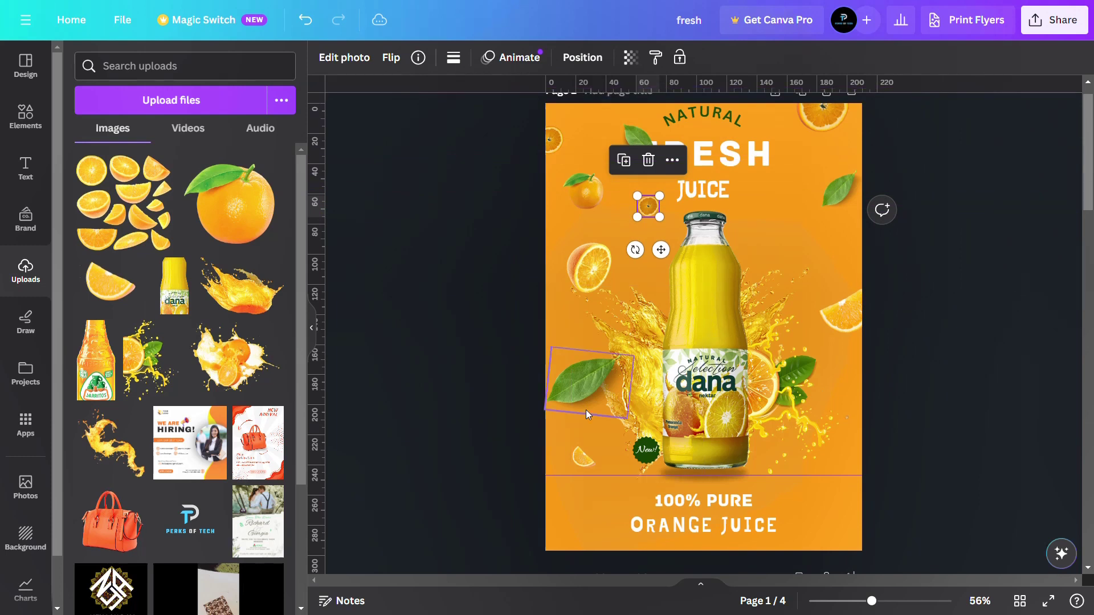
{"action": "left_click", "coordinate": [459, 233]}
- Duplicate the small right-hand leaf, flip the copy horizontally, then shrink and rotate it beside the bottle's right shoulder
{"action": "left_click", "coordinate": [830, 193]}
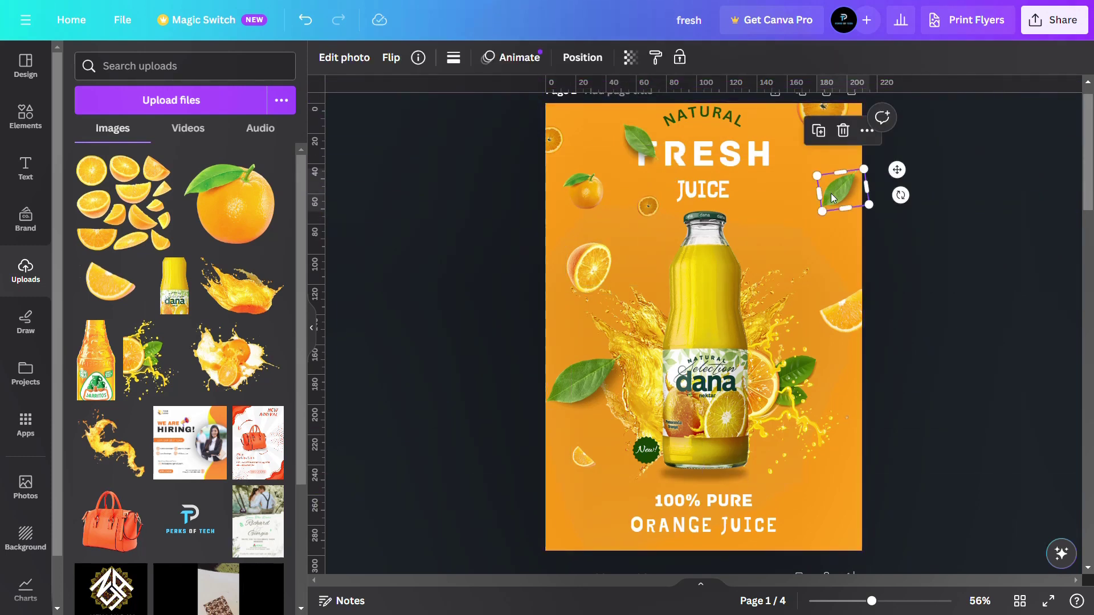
{"action": "key", "text": "ctrl+d"}
{"action": "left_click_drag", "start_coordinate": [821, 202], "coordinate": [746, 252]}
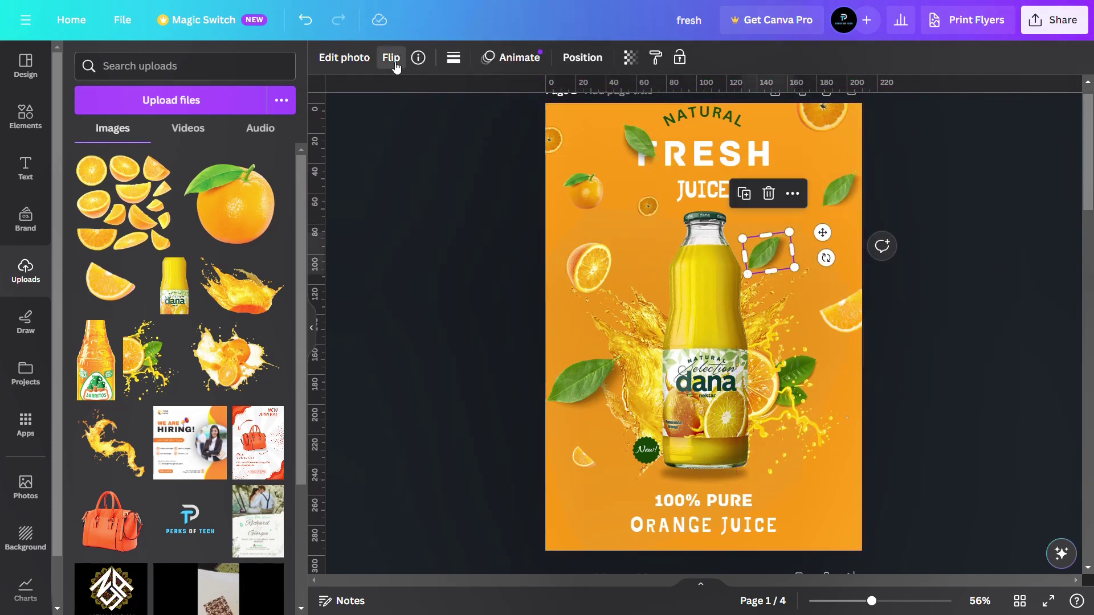
{"action": "left_click", "coordinate": [393, 59]}
{"action": "left_click", "coordinate": [409, 95]}
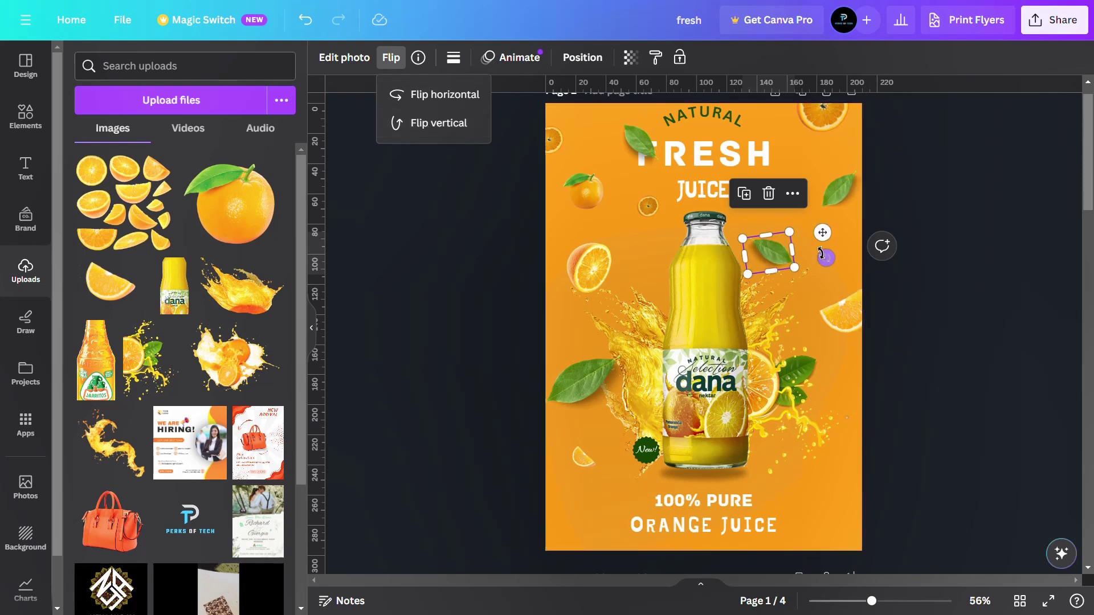
{"action": "left_click_drag", "start_coordinate": [821, 254], "coordinate": [803, 275]}
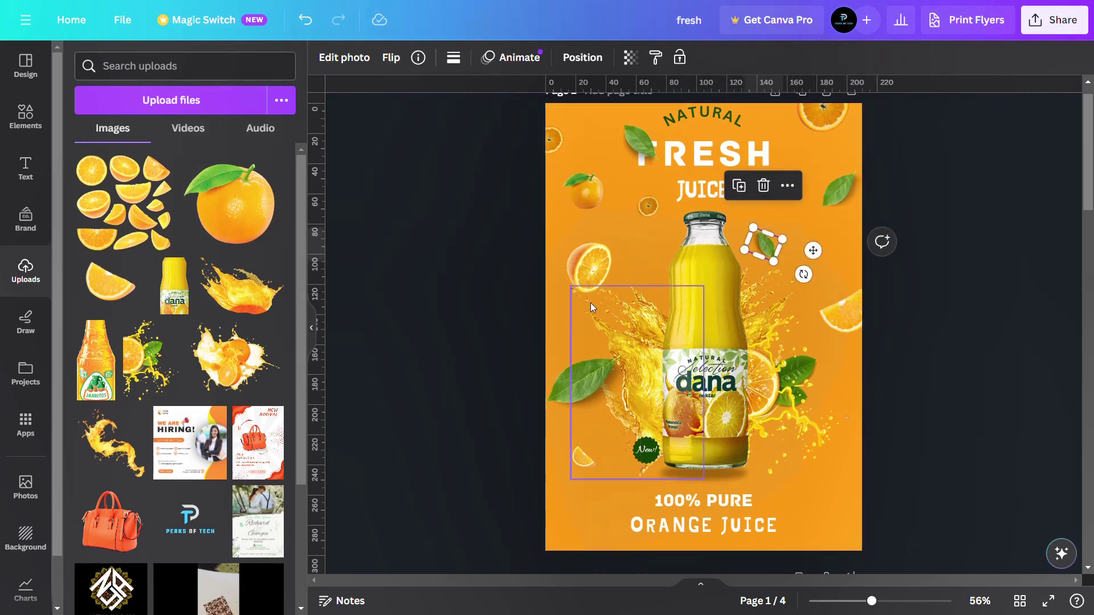
- Place a rotated copy of the halved orange right of the bottle neck and shift the tiny leaf slightly below it
{"action": "left_click", "coordinate": [576, 268]}
{"action": "left_click_drag", "start_coordinate": [593, 268], "coordinate": [792, 209]}
{"action": "left_click_drag", "start_coordinate": [789, 250], "coordinate": [796, 209]}
{"action": "left_click_drag", "start_coordinate": [766, 245], "coordinate": [776, 262]}
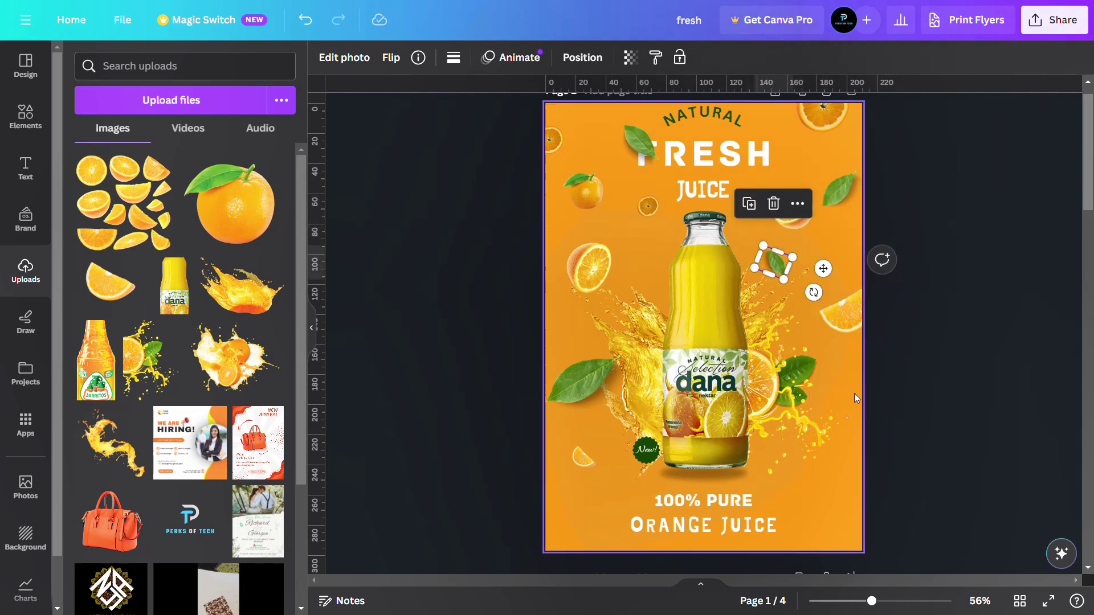
- Place a small copy of the halved orange near the flyer's right edge, beside the splash's green leaves
{"action": "left_click", "coordinate": [592, 272]}
{"action": "left_click_drag", "start_coordinate": [591, 272], "coordinate": [840, 405]}
{"action": "left_click_drag", "start_coordinate": [829, 389], "coordinate": [843, 400]}
{"action": "left_click_drag", "start_coordinate": [831, 383], "coordinate": [836, 395]}
- Duplicate the large leaf, shrink and rotate the copy and place it in the flyer's lower-right area beside the 100% PURE text
{"action": "left_click", "coordinate": [560, 385]}
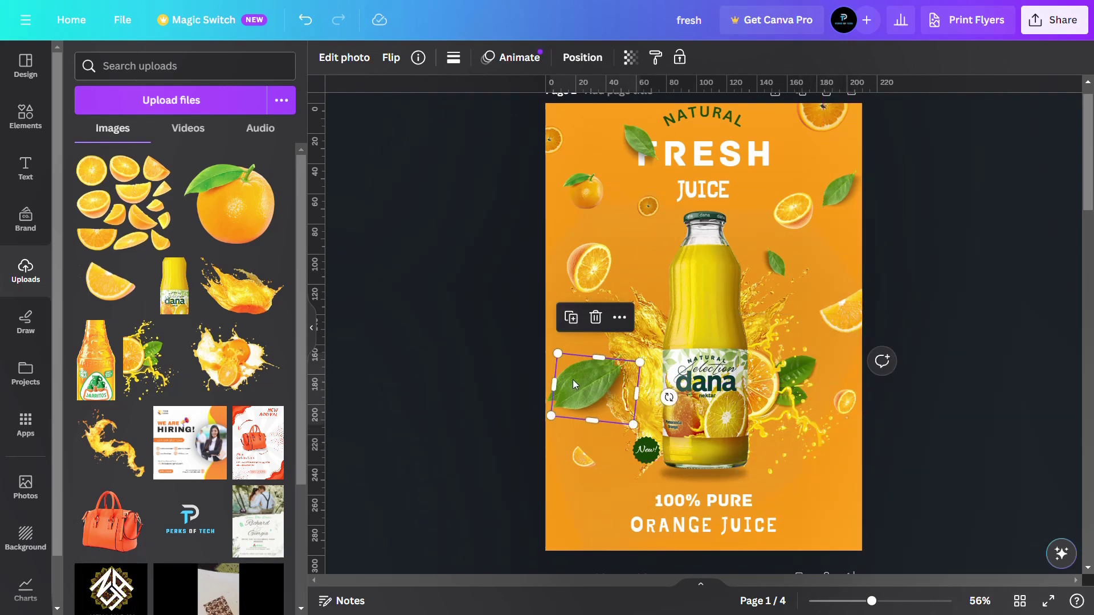
{"action": "left_click_drag", "start_coordinate": [573, 380], "coordinate": [809, 507]}
{"action": "left_click_drag", "start_coordinate": [904, 518], "coordinate": [843, 565]}
{"action": "mouse_move", "coordinate": [826, 505]}
{"action": "left_mouse_down"}
{"action": "mouse_move", "coordinate": [809, 496]}
{"action": "mouse_move", "coordinate": [825, 495]}
{"action": "left_mouse_up"}
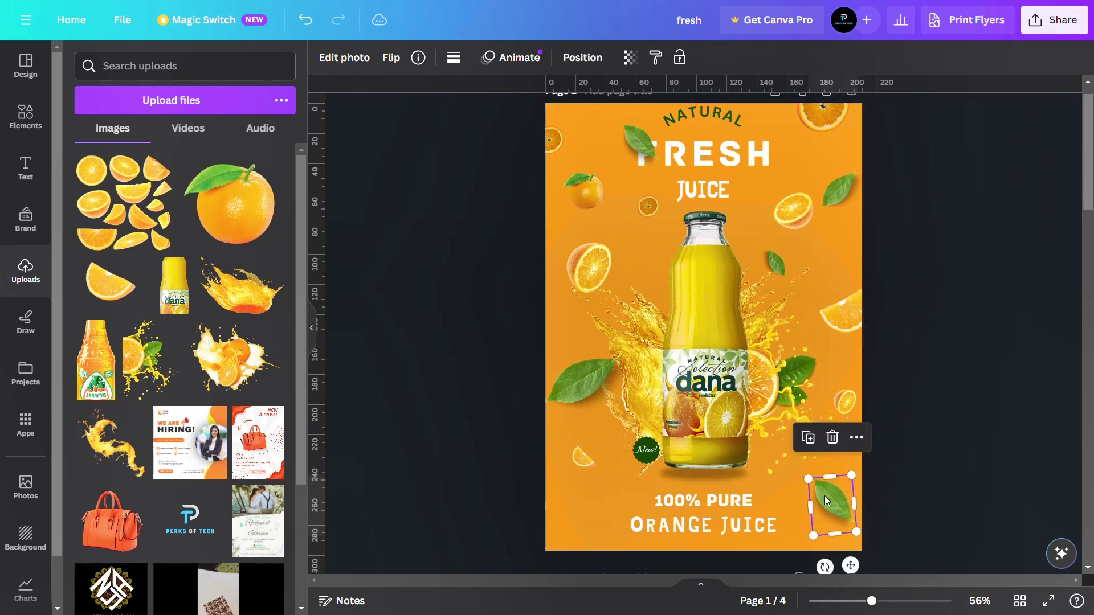
{"action": "left_click_drag", "start_coordinate": [825, 567], "coordinate": [844, 564]}
- Add the orange pieces photo, crop it to a single wedge and place it enlarged in the flyer's bottom-left corner
{"action": "left_click", "coordinate": [125, 209]}
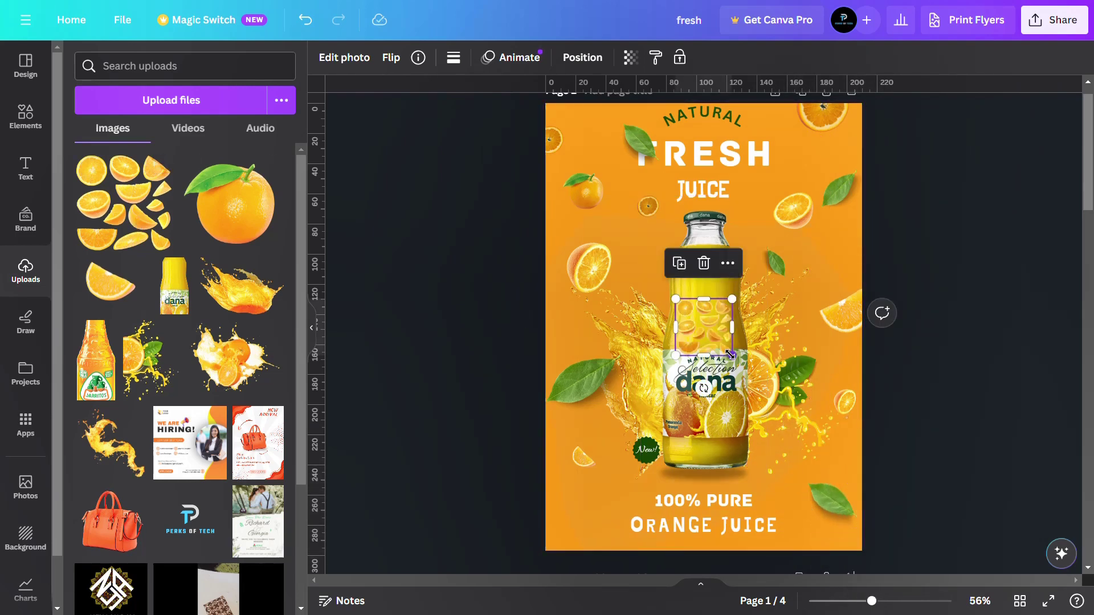
{"action": "left_click_drag", "start_coordinate": [732, 356], "coordinate": [852, 476]}
{"action": "mouse_move", "coordinate": [676, 476]}
{"action": "left_mouse_down"}
{"action": "mouse_move", "coordinate": [725, 426]}
{"action": "mouse_move", "coordinate": [686, 465]}
{"action": "left_mouse_up"}
{"action": "left_click_drag", "start_coordinate": [768, 465], "coordinate": [788, 347]}
{"action": "left_click_drag", "start_coordinate": [686, 322], "coordinate": [594, 512]}
{"action": "left_click", "coordinate": [684, 445]}
{"action": "mouse_move", "coordinate": [587, 542]}
{"action": "left_mouse_down"}
{"action": "mouse_move", "coordinate": [612, 537]}
{"action": "mouse_move", "coordinate": [654, 577]}
{"action": "mouse_move", "coordinate": [590, 539]}
{"action": "left_mouse_up"}
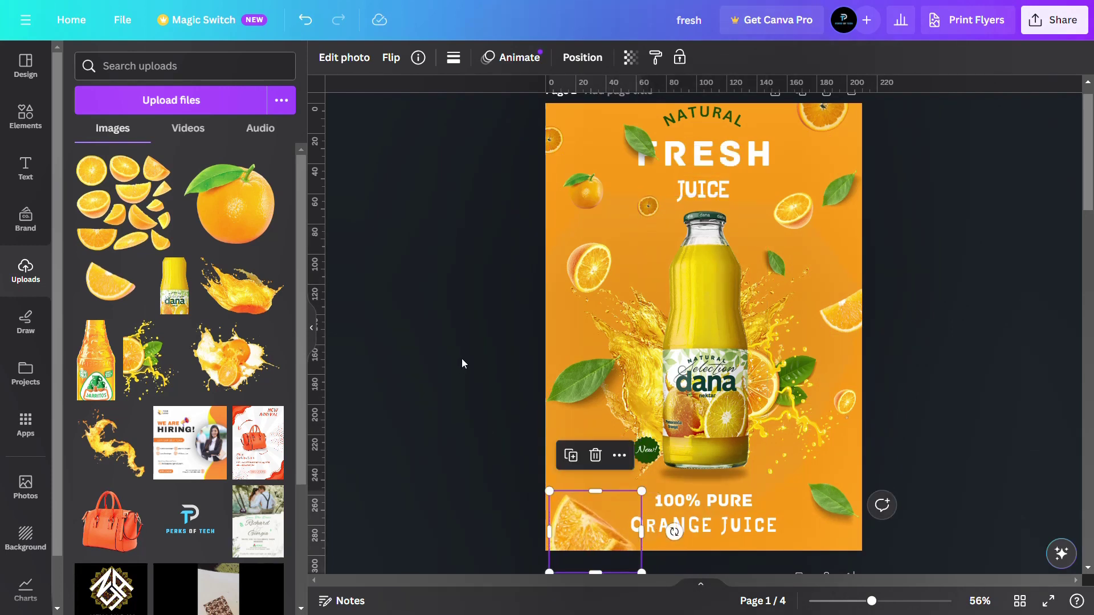
- Add the orange pieces photo again, crop it to one wedge and place it very small left of the bottle neck
{"action": "left_click", "coordinate": [591, 261]}
{"action": "left_click", "coordinate": [85, 221]}
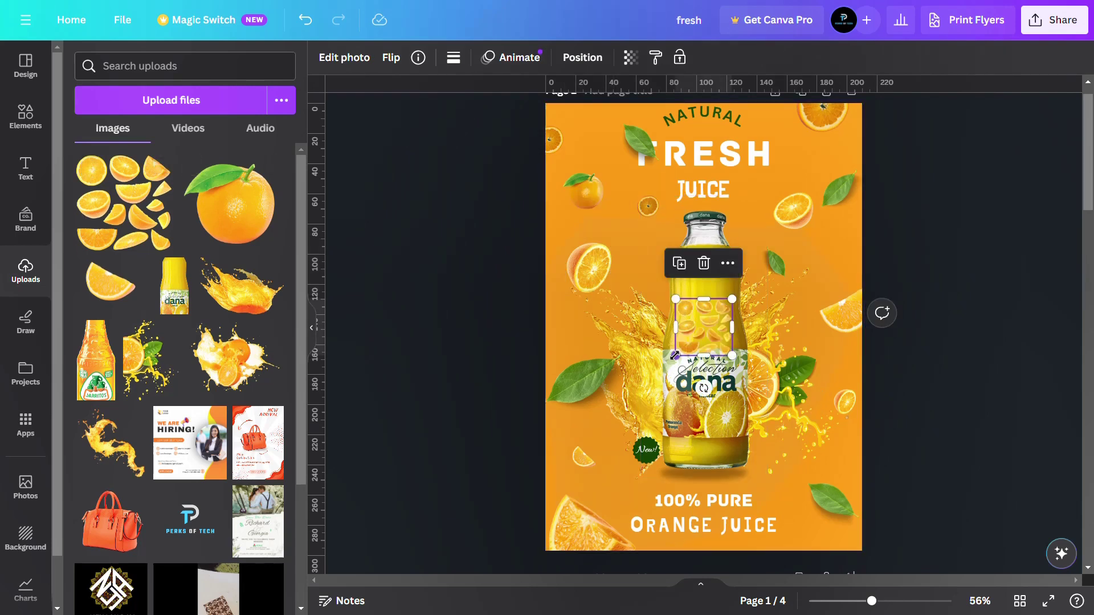
{"action": "left_click_drag", "start_coordinate": [675, 356], "coordinate": [551, 480]}
{"action": "left_click_drag", "start_coordinate": [643, 481], "coordinate": [724, 441]}
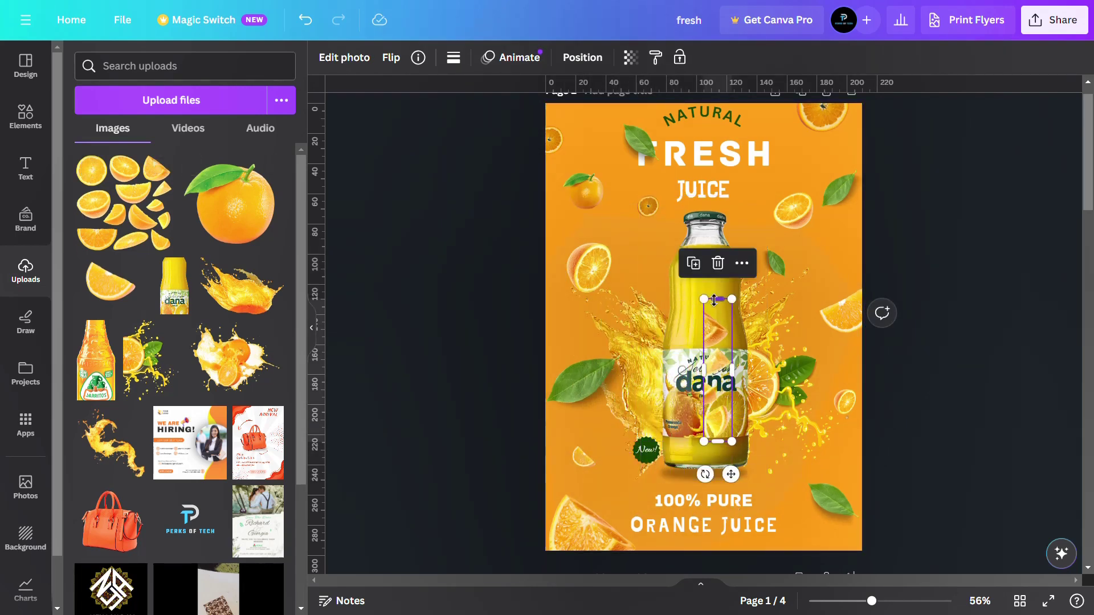
{"action": "left_click_drag", "start_coordinate": [718, 299], "coordinate": [718, 402]}
{"action": "left_click_drag", "start_coordinate": [733, 441], "coordinate": [646, 283]}
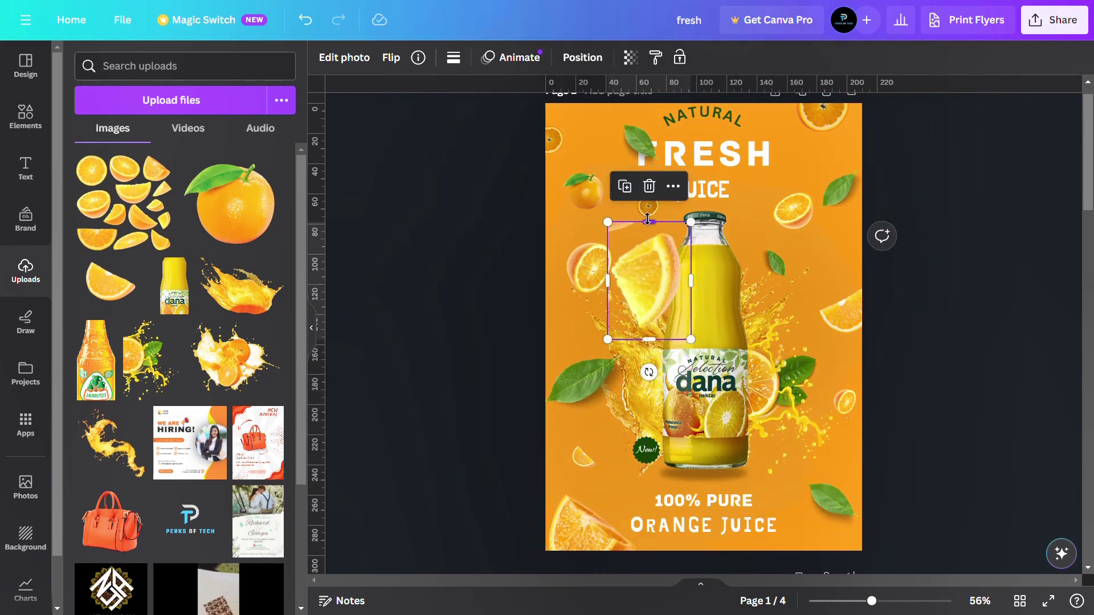
{"action": "left_click_drag", "start_coordinate": [648, 354], "coordinate": [649, 336]}
{"action": "mouse_move", "coordinate": [634, 283]}
{"action": "left_mouse_down"}
{"action": "mouse_move", "coordinate": [642, 254]}
{"action": "mouse_move", "coordinate": [617, 276]}
{"action": "left_mouse_up"}
{"action": "left_click_drag", "start_coordinate": [591, 323], "coordinate": [653, 261]}
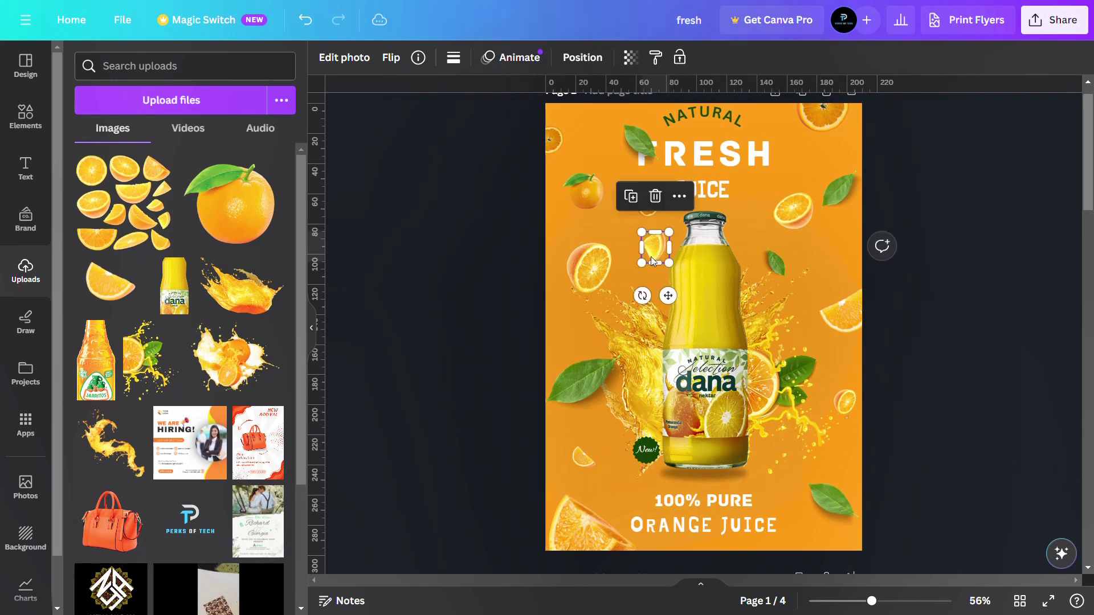
- Send the small leaf behind the FRESH heading and slightly enlarge the orange slice in the flyer's top-right corner
{"action": "left_click", "coordinate": [497, 329]}
{"action": "left_click", "coordinate": [637, 137]}
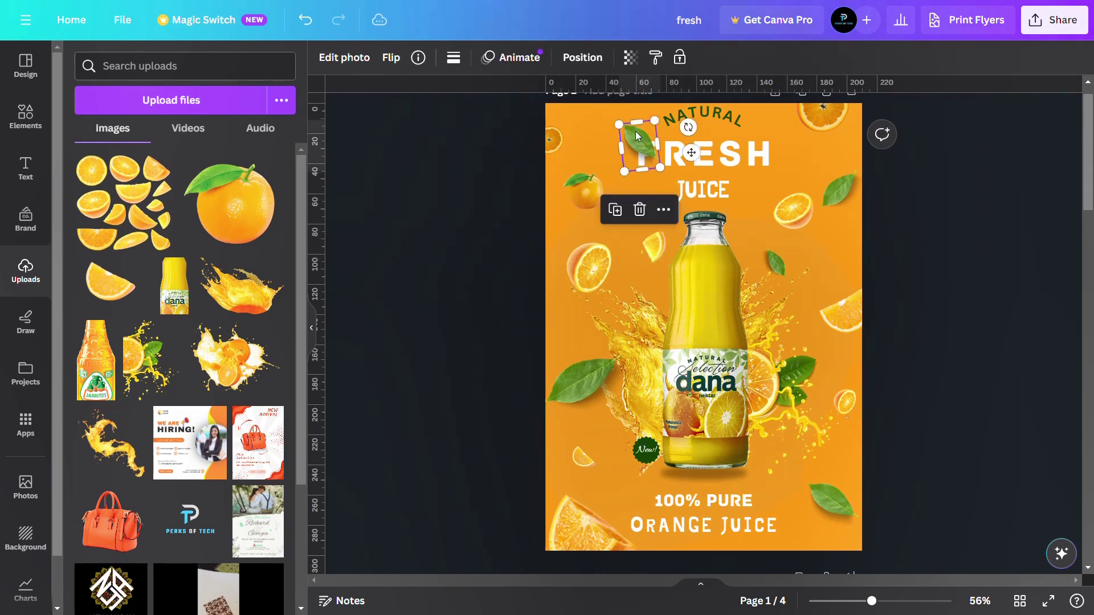
{"action": "left_click", "coordinate": [507, 239]}
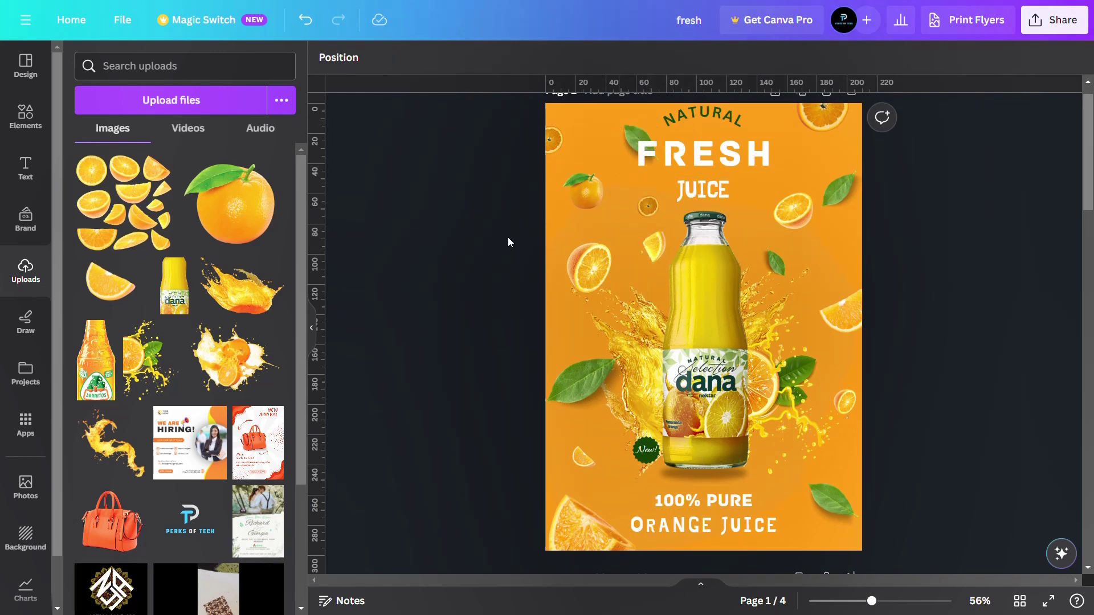
{"action": "left_click", "coordinate": [842, 121]}
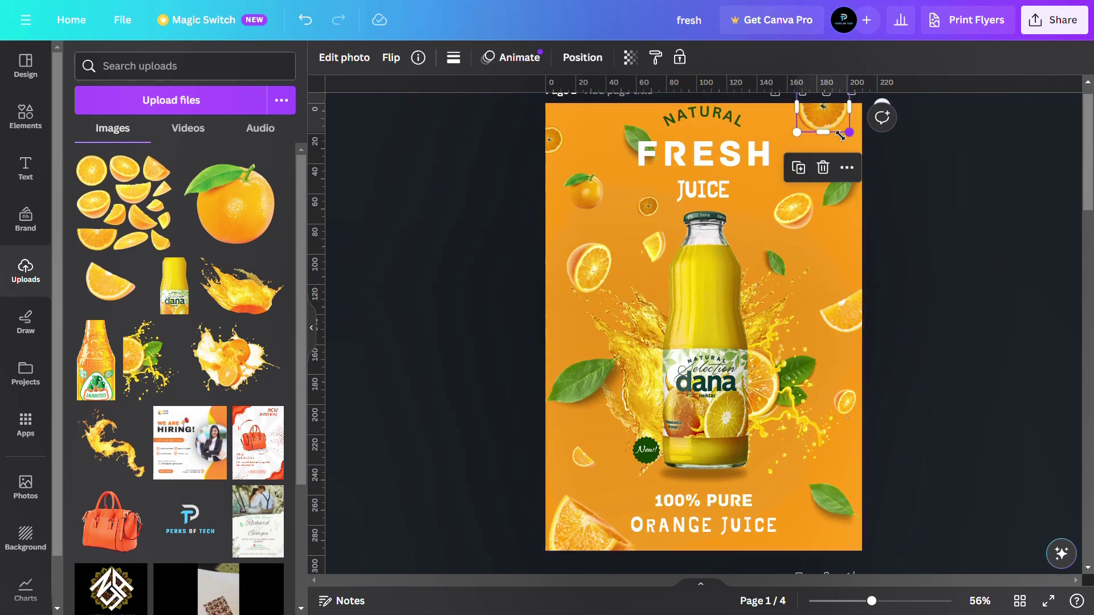
{"action": "left_click_drag", "start_coordinate": [849, 132], "coordinate": [825, 116]}
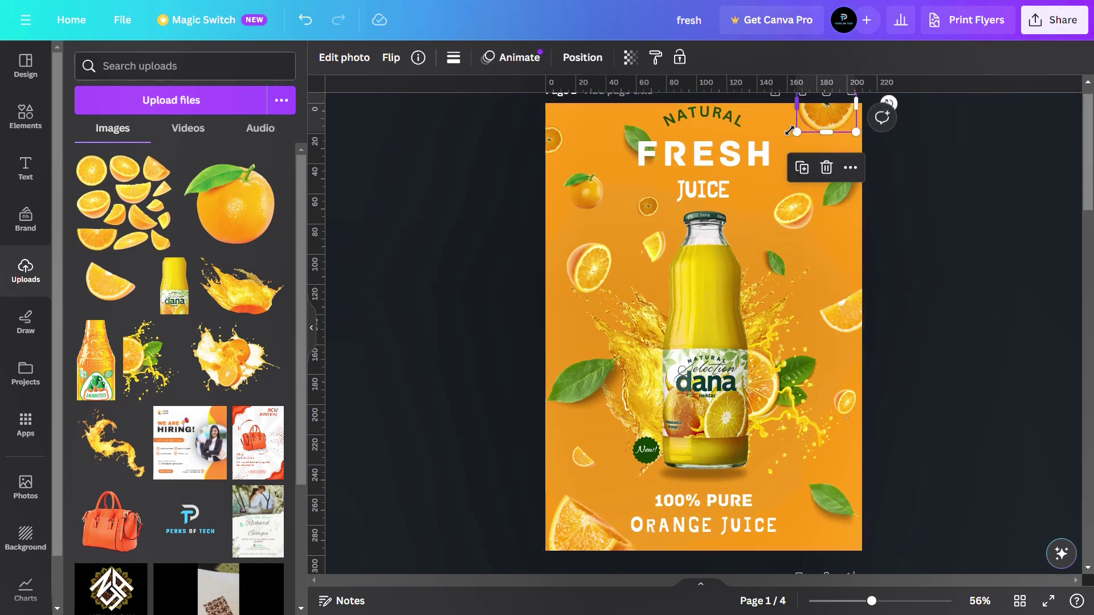
- Place a rotated copy of the right-edge orange wedge at the flyer's bottom edge and a large leaf copy at the left edge
{"action": "left_click_drag", "start_coordinate": [836, 296], "coordinate": [794, 551]}
{"action": "left_click_drag", "start_coordinate": [804, 497], "coordinate": [802, 475]}
{"action": "left_click_drag", "start_coordinate": [798, 538], "coordinate": [800, 556]}
{"action": "mouse_move", "coordinate": [572, 398]}
{"action": "left_mouse_down"}
{"action": "mouse_move", "coordinate": [516, 242]}
{"action": "mouse_move", "coordinate": [502, 263]}
{"action": "mouse_move", "coordinate": [562, 387]}
{"action": "left_mouse_up"}
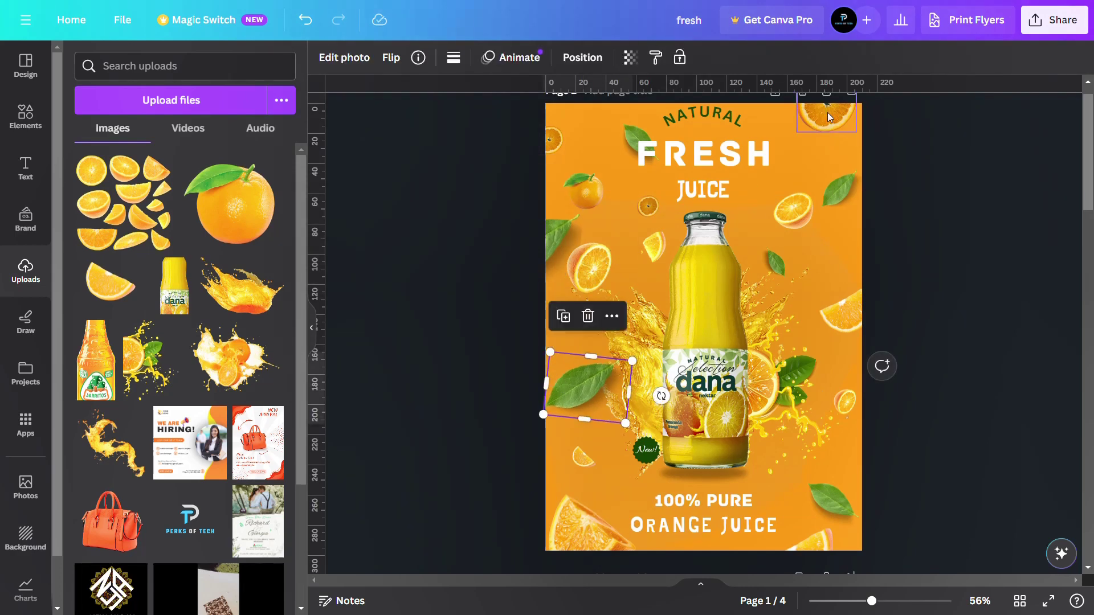
- Apply the Blur effect to the top-right orange slice with an intensity of 81
{"action": "left_click", "coordinate": [826, 114]}
{"action": "left_click", "coordinate": [344, 57]}
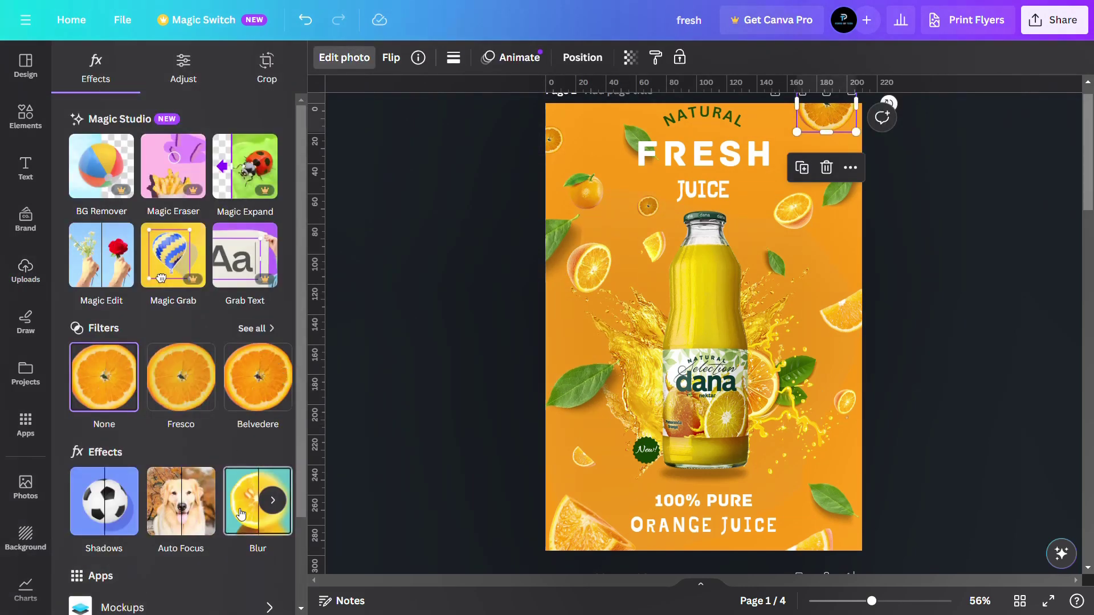
{"action": "left_click", "coordinate": [241, 513]}
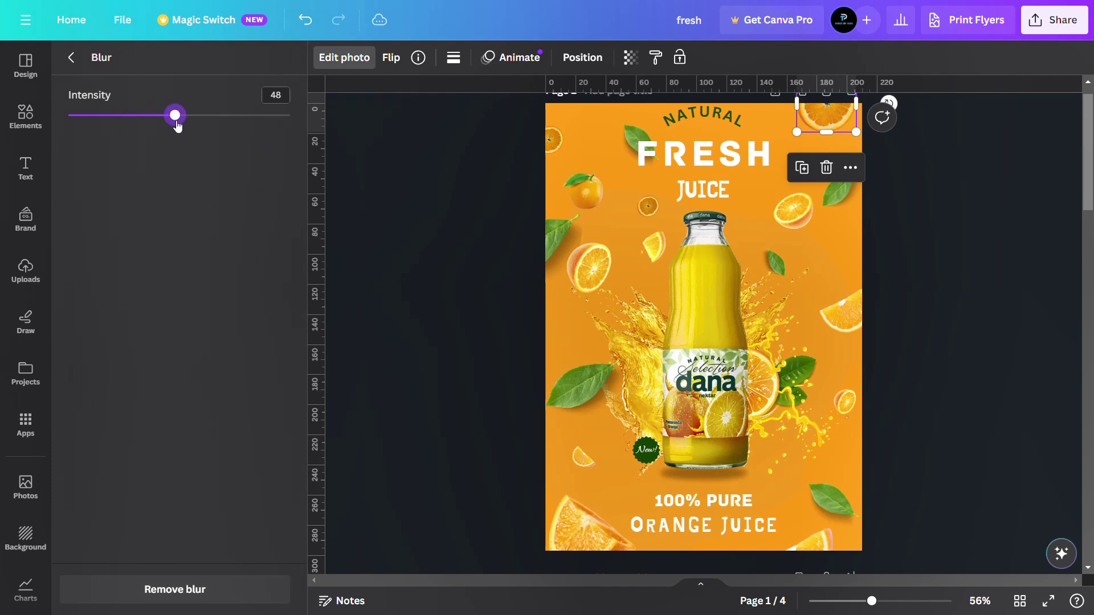
{"action": "left_click_drag", "start_coordinate": [175, 115], "coordinate": [219, 116]}
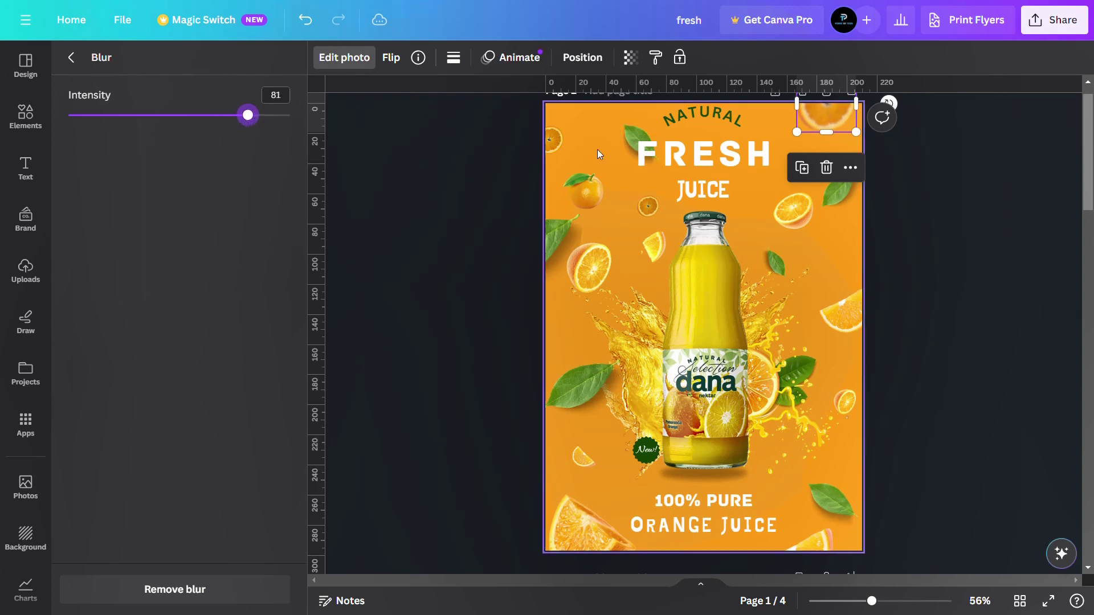
- Blur the small left-edge orange slice at intensity 89, the leaf behind FRESH at 54 and the tiny leaf beside the bottle at 59
{"action": "left_click", "coordinate": [556, 143]}
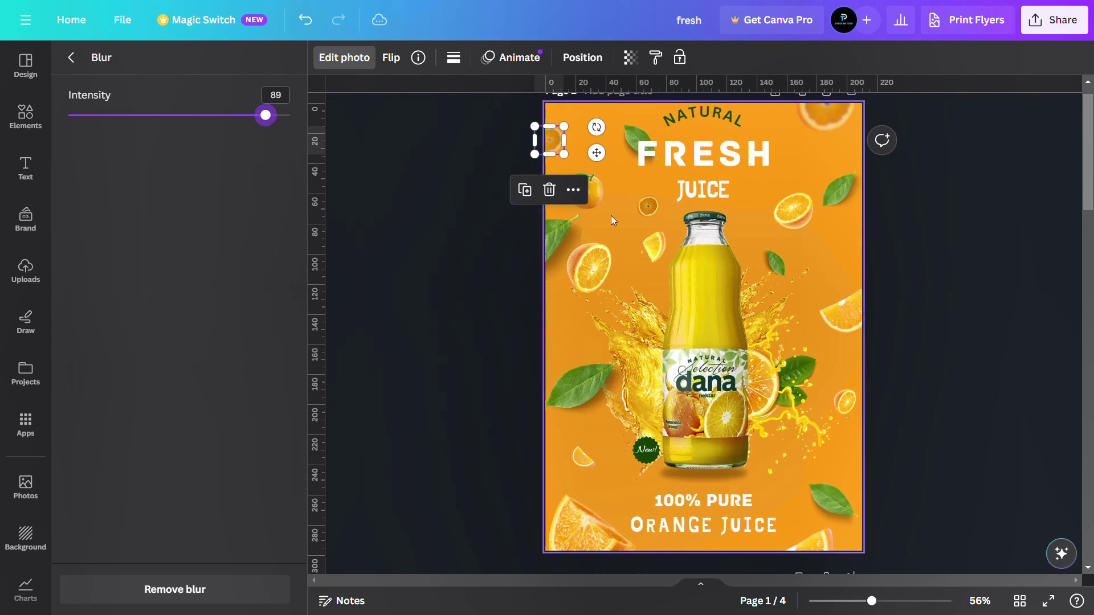
{"action": "left_click", "coordinate": [629, 144]}
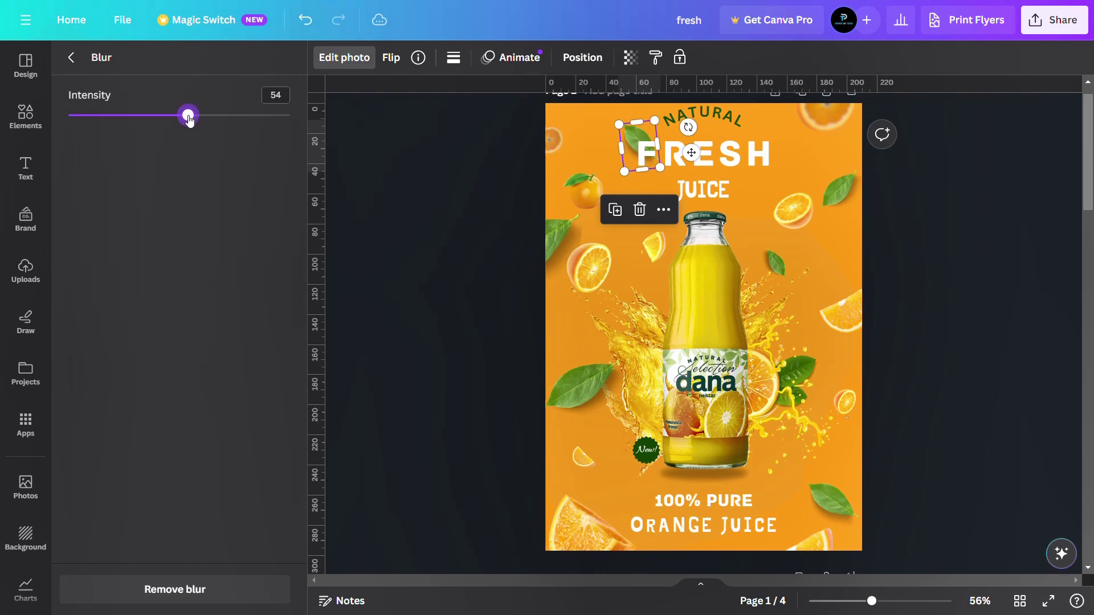
{"action": "left_click", "coordinate": [840, 194]}
{"action": "left_click", "coordinate": [767, 259]}
{"action": "left_click_drag", "start_coordinate": [124, 115], "coordinate": [200, 117]}
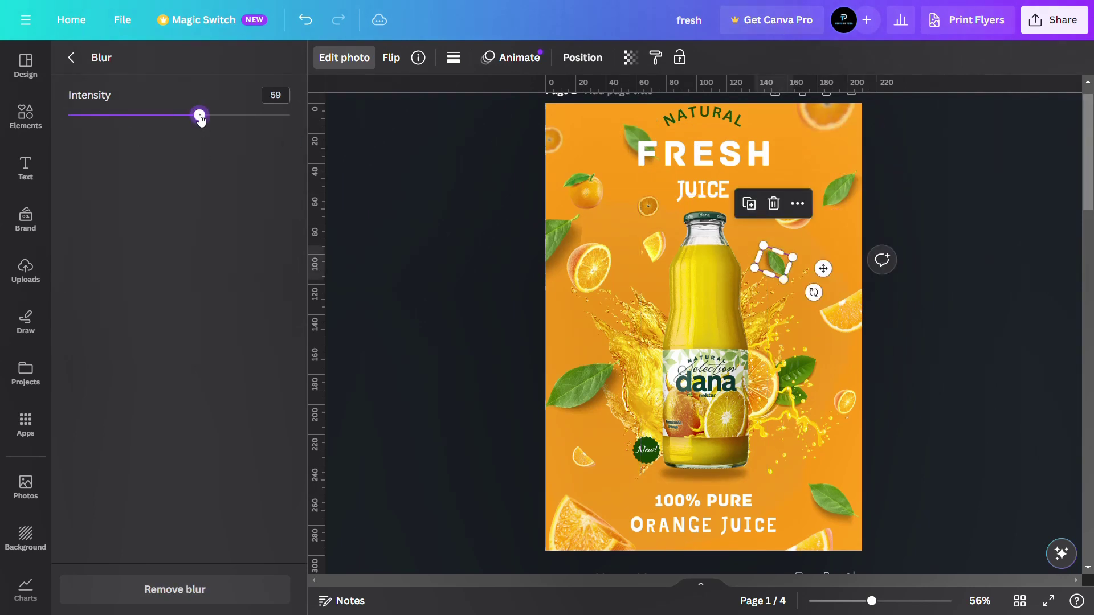
- Blur the right-edge orange wedge at intensity 52, the bottom-left wedge at 29, and also blur the bottom-right wedge
{"action": "left_click", "coordinate": [839, 329]}
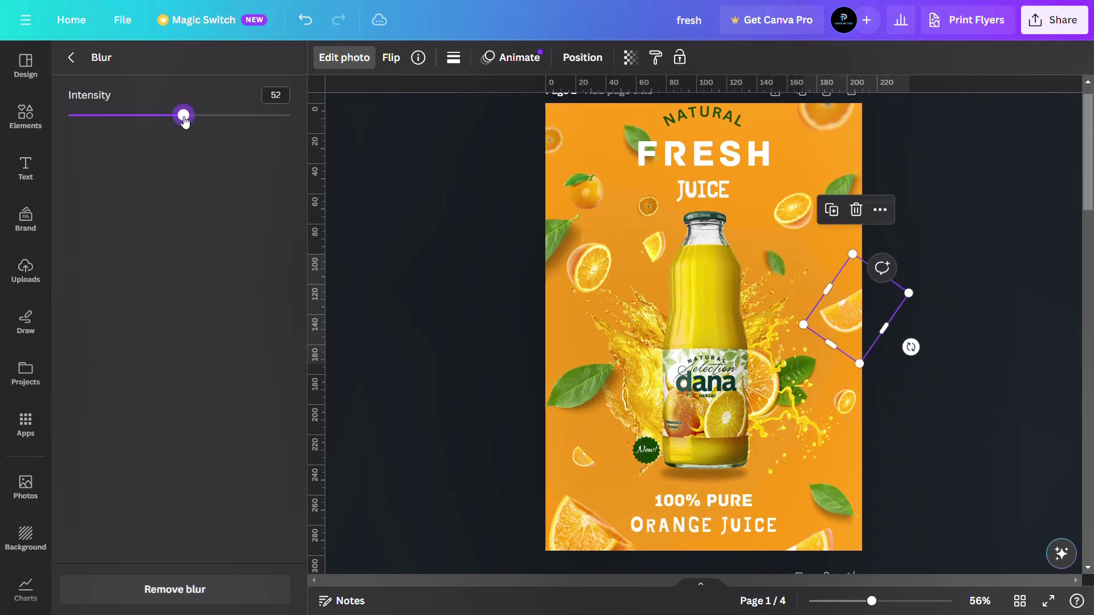
{"action": "left_click", "coordinate": [556, 538]}
{"action": "left_click", "coordinate": [212, 115]}
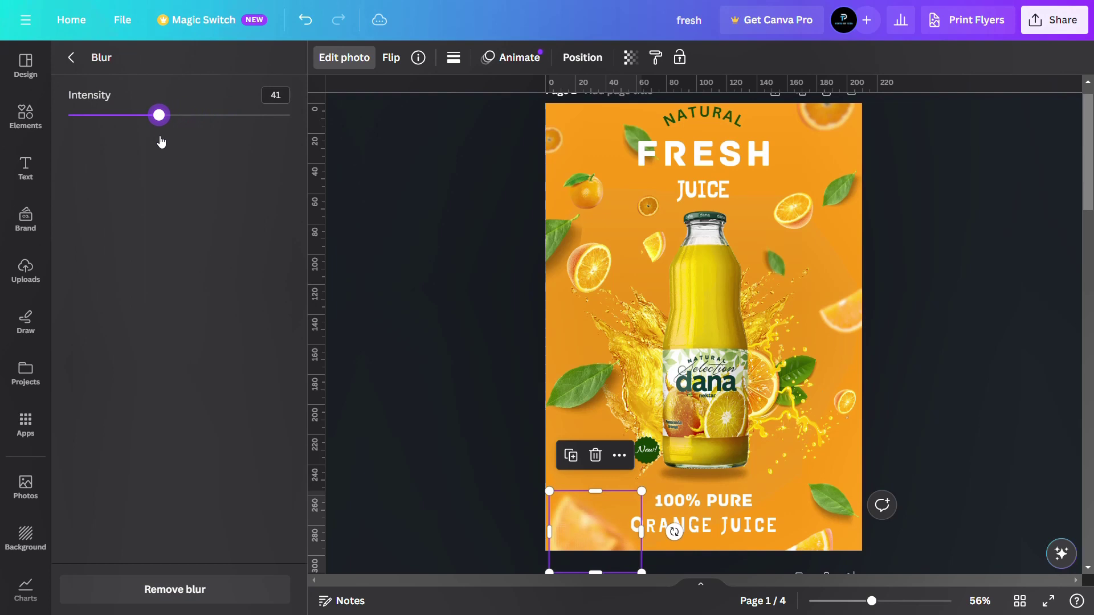
{"action": "left_click", "coordinate": [830, 500]}
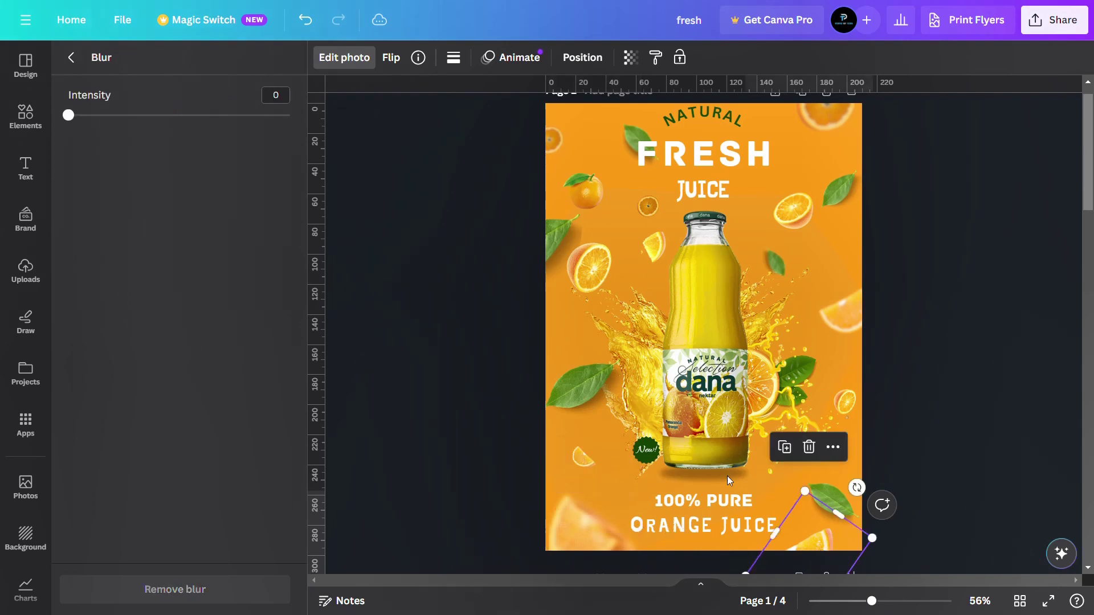
{"action": "left_click", "coordinate": [593, 542]}
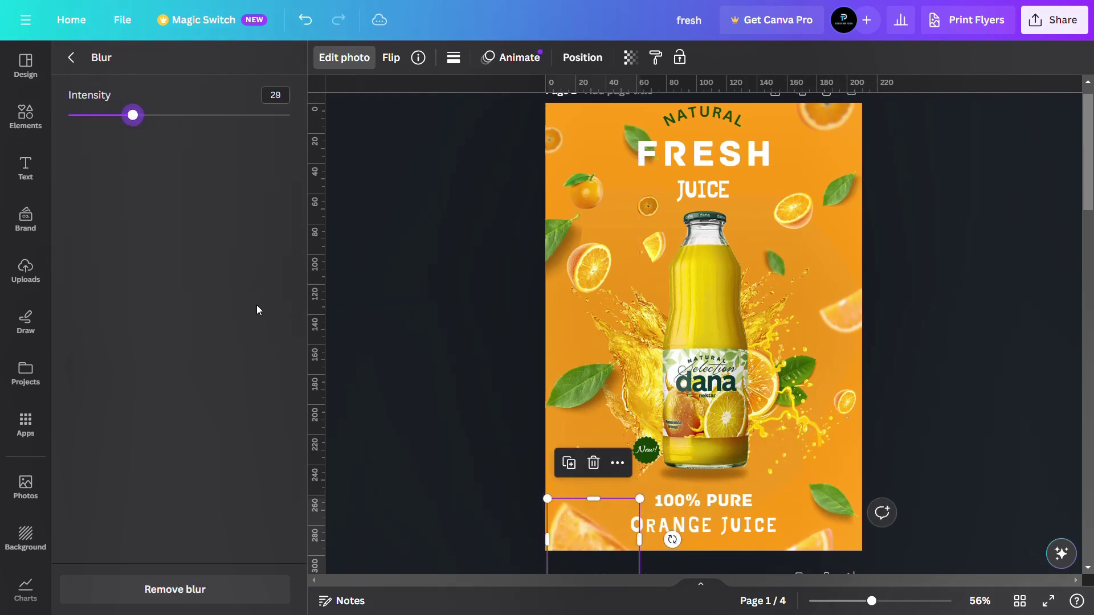
- Blur the left-edge leaf at intensity 25, the small round slice beside JUICE, and the small wedge near the bottle neck at 39
{"action": "left_click", "coordinate": [549, 228]}
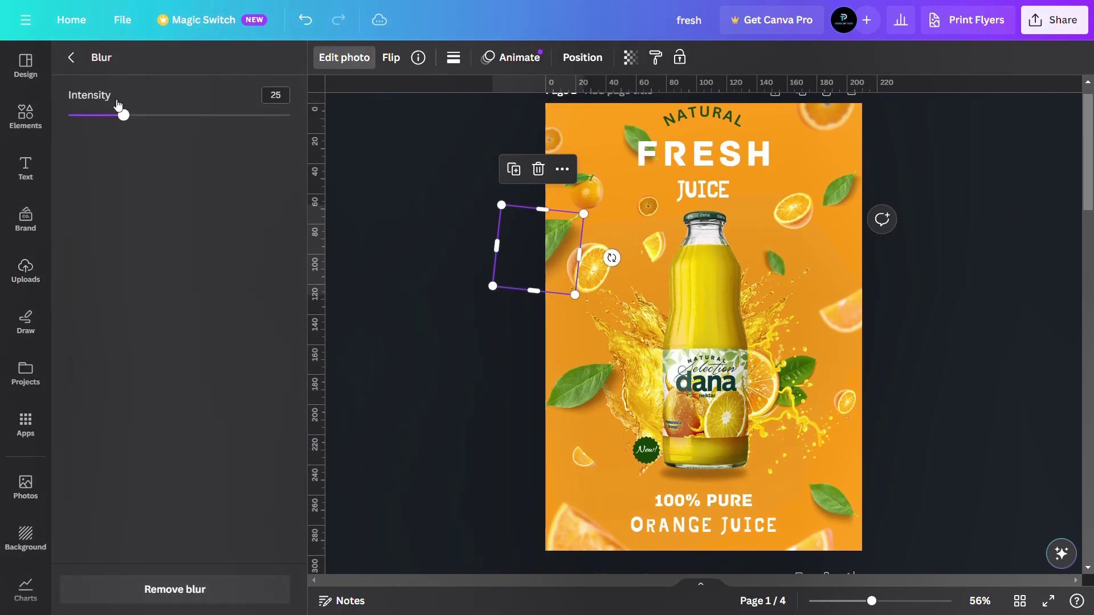
{"action": "left_click", "coordinate": [648, 206]}
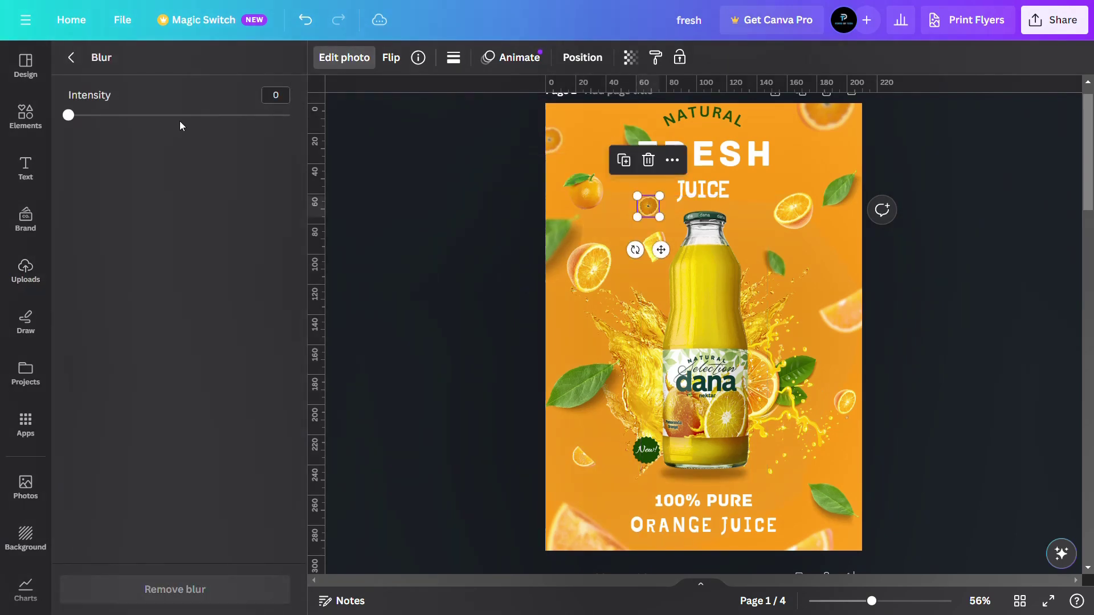
{"action": "left_click", "coordinate": [656, 246]}
{"action": "left_click_drag", "start_coordinate": [69, 115], "coordinate": [234, 116]}
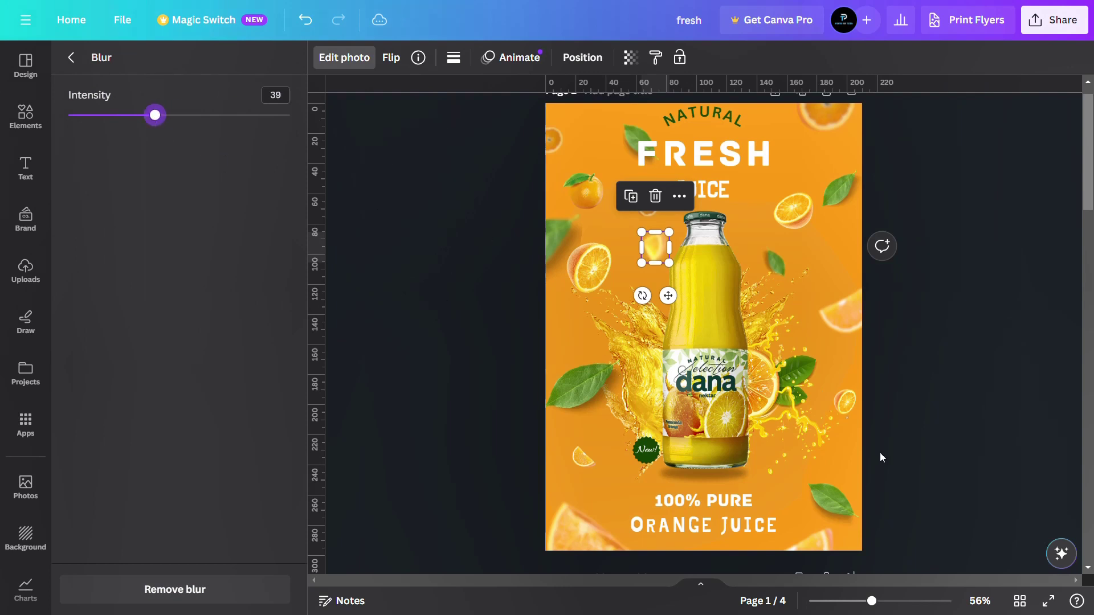
{"action": "left_click", "coordinate": [831, 500]}
{"action": "left_click", "coordinate": [420, 300]}
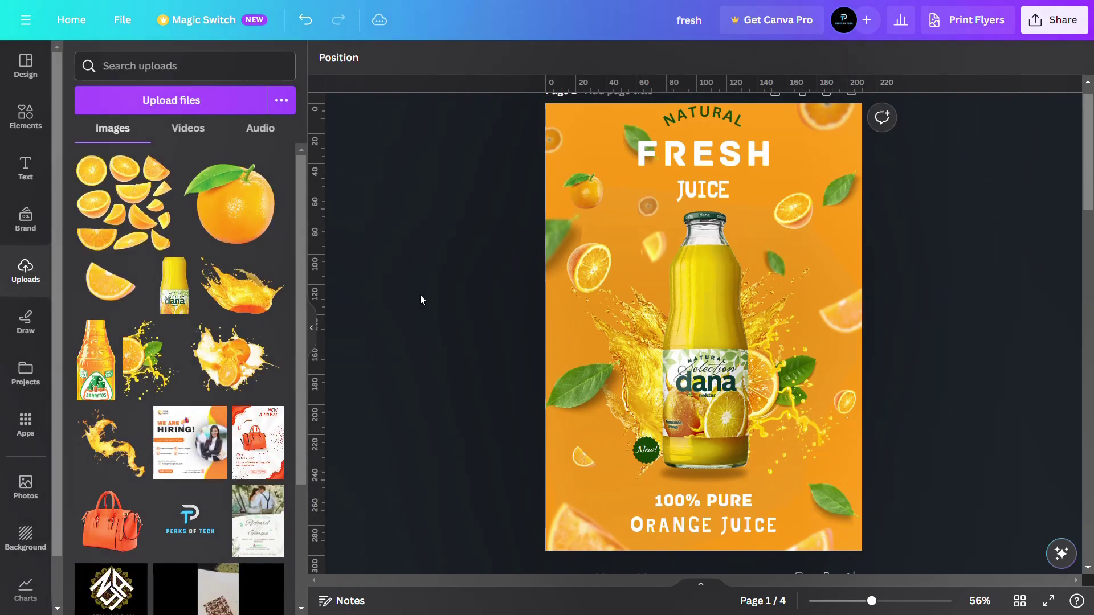
- Shrink the small blurred wedge near the bottle neck and shift the small round slice above it slightly away from JUICE
{"action": "left_click", "coordinate": [656, 256]}
{"action": "left_click_drag", "start_coordinate": [642, 263], "coordinate": [656, 247]}
{"action": "mouse_move", "coordinate": [655, 247]}
{"action": "left_mouse_down"}
{"action": "mouse_move", "coordinate": [632, 223]}
{"action": "mouse_move", "coordinate": [641, 195]}
{"action": "mouse_move", "coordinate": [652, 248]}
{"action": "left_mouse_up"}
{"action": "left_click", "coordinate": [644, 210]}
{"action": "left_click", "coordinate": [454, 319]}
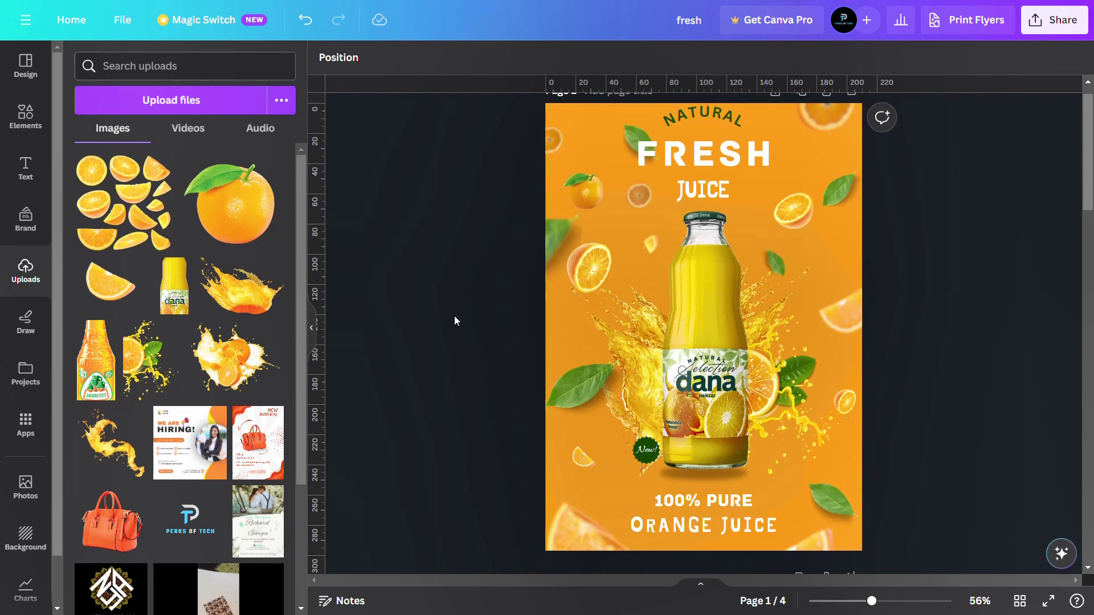
- Show the finished flyer in full-screen view
{"action": "left_click", "coordinate": [1048, 601]}
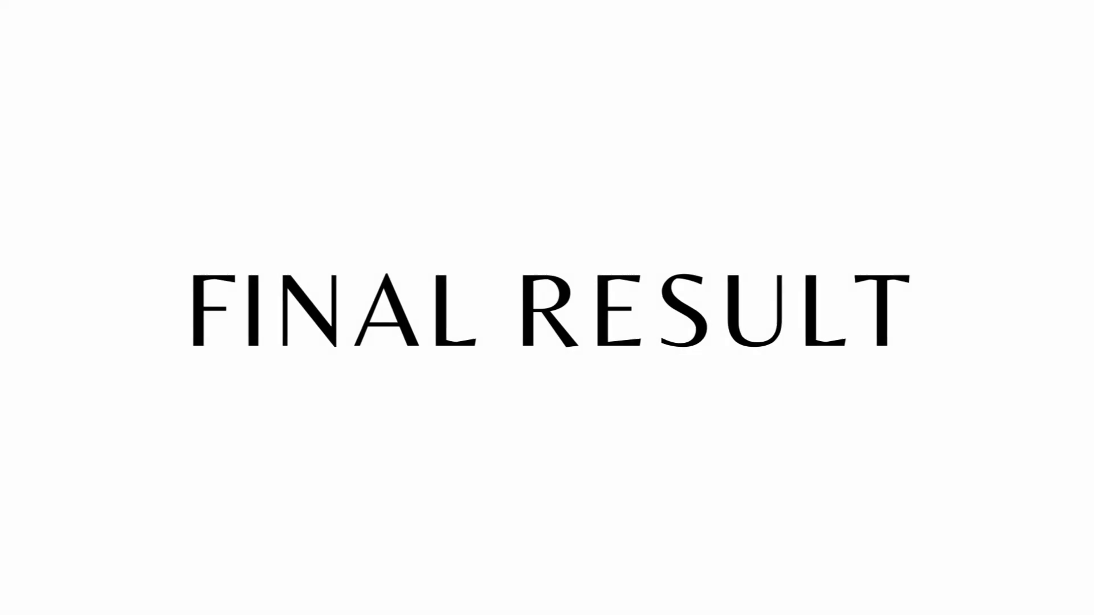